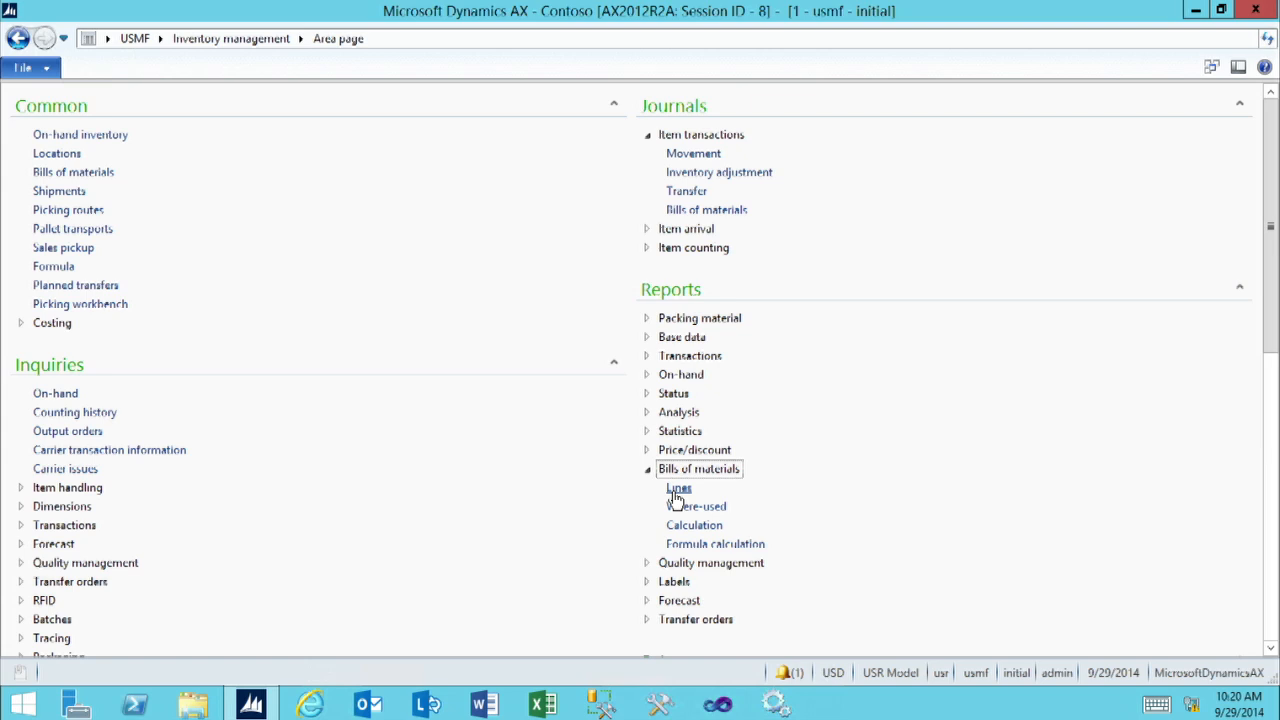
# Step: Open the bills of materials Lines report and review its Show, Display principle and Max. levels parameters
pyautogui.click(677, 490)
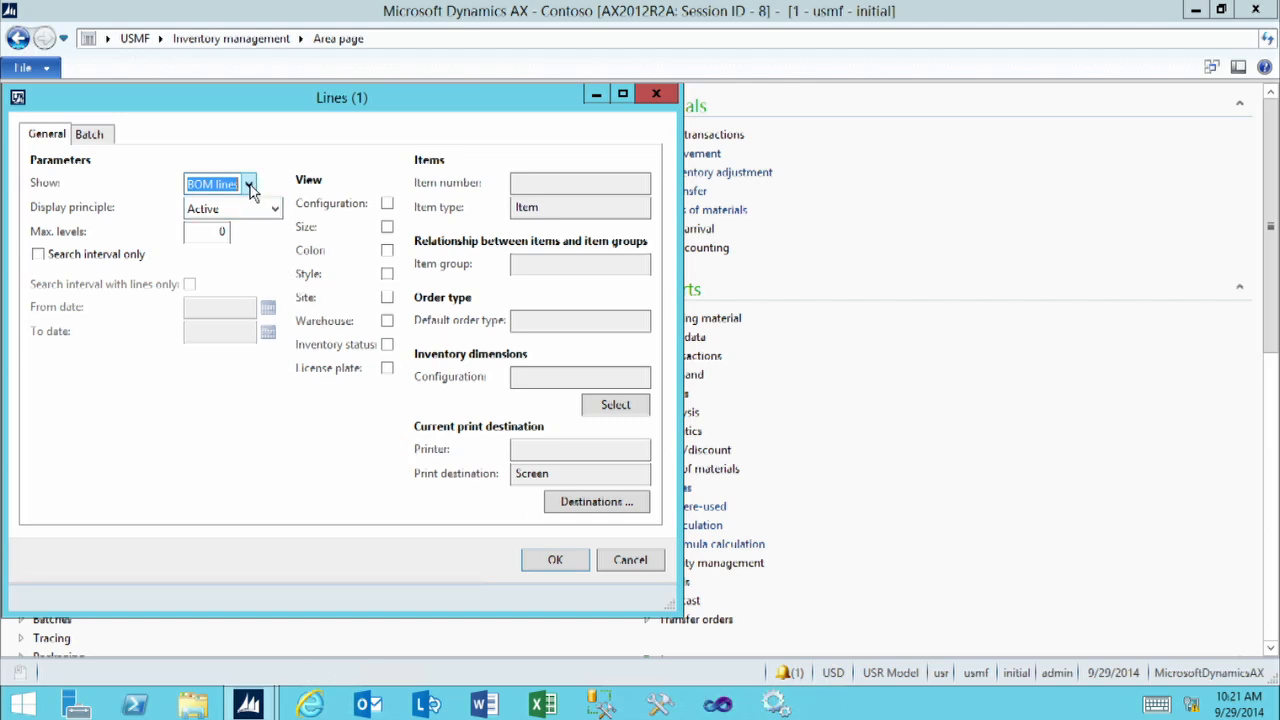
pyautogui.click(249, 186)
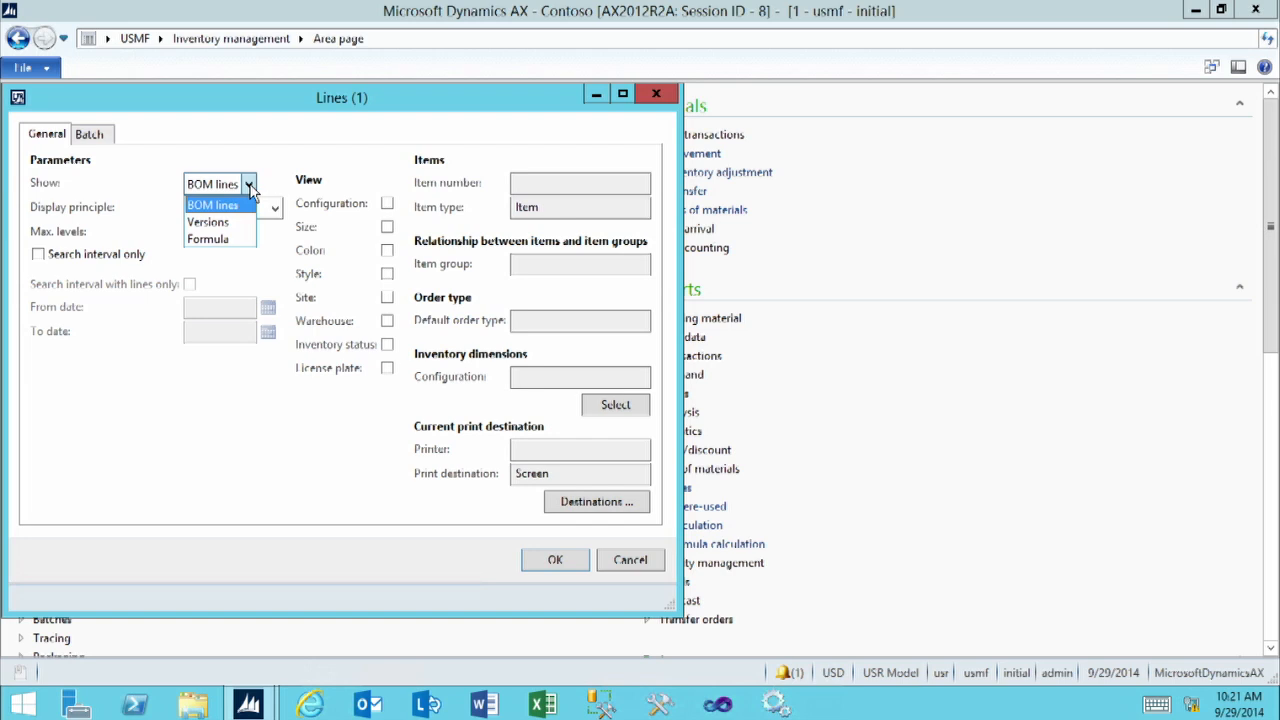
pyautogui.click(249, 186)
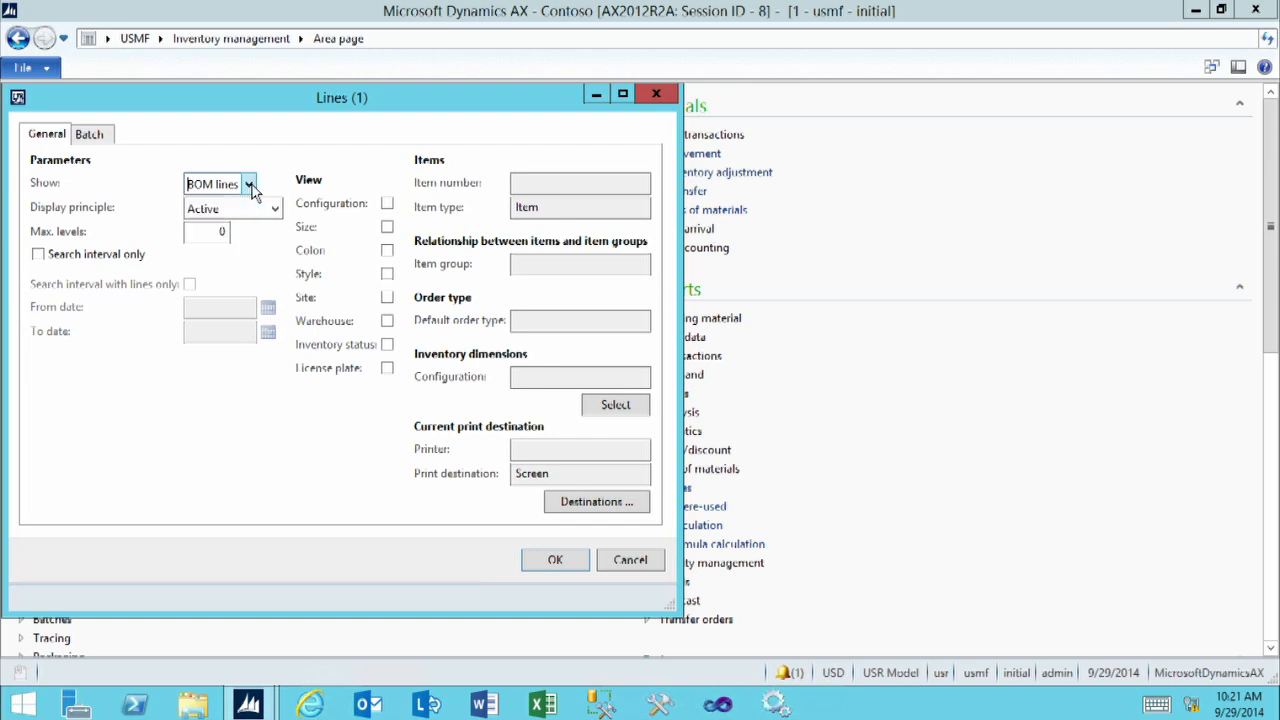
pyautogui.click(257, 211)
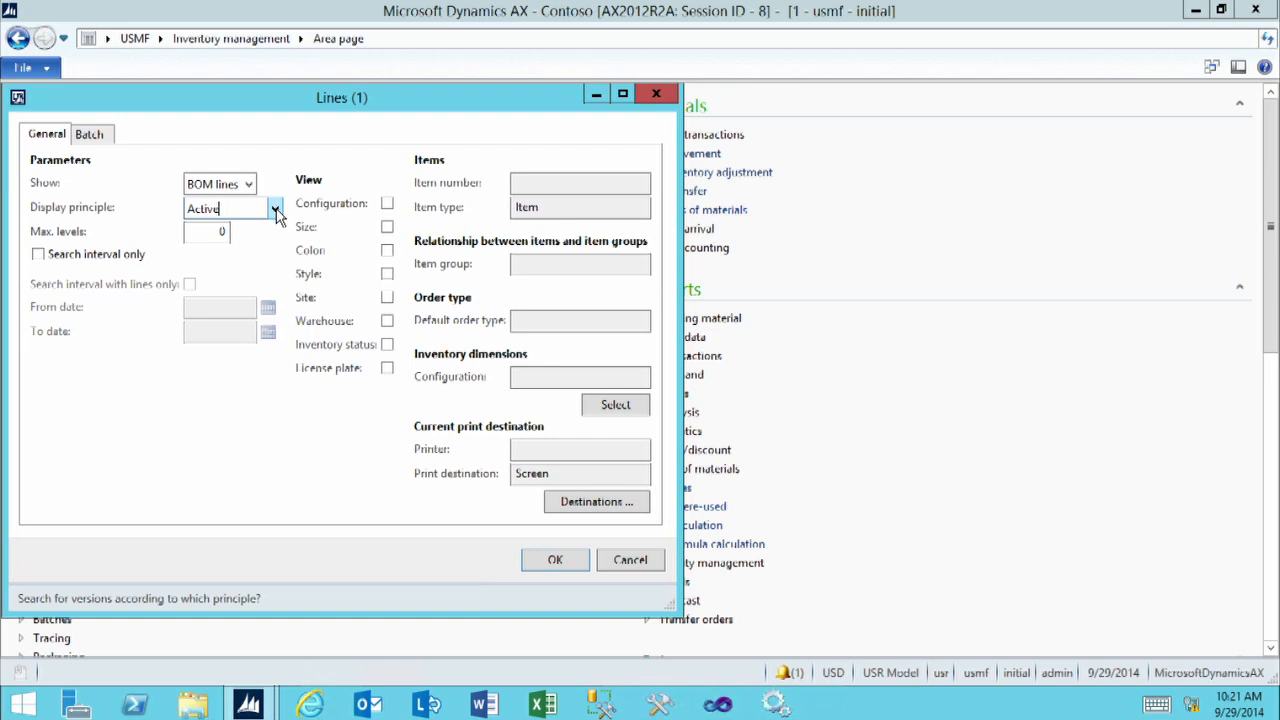
pyautogui.click(275, 209)
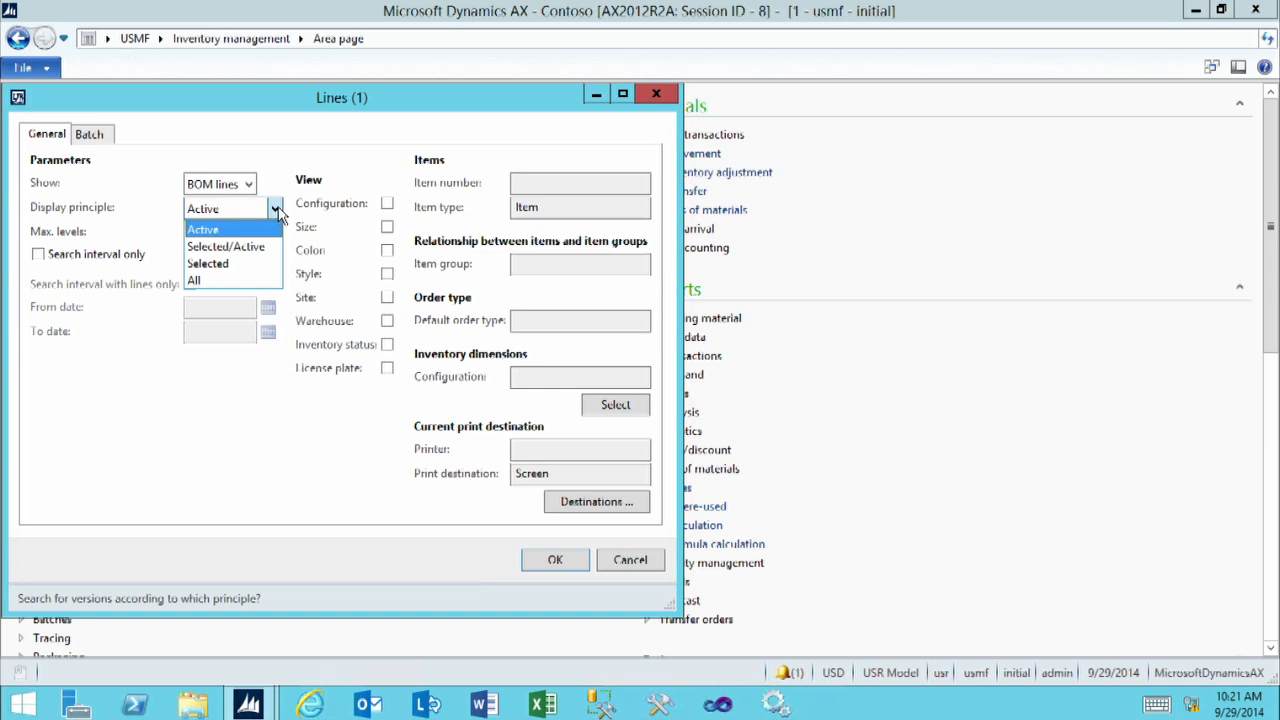
pyautogui.click(279, 213)
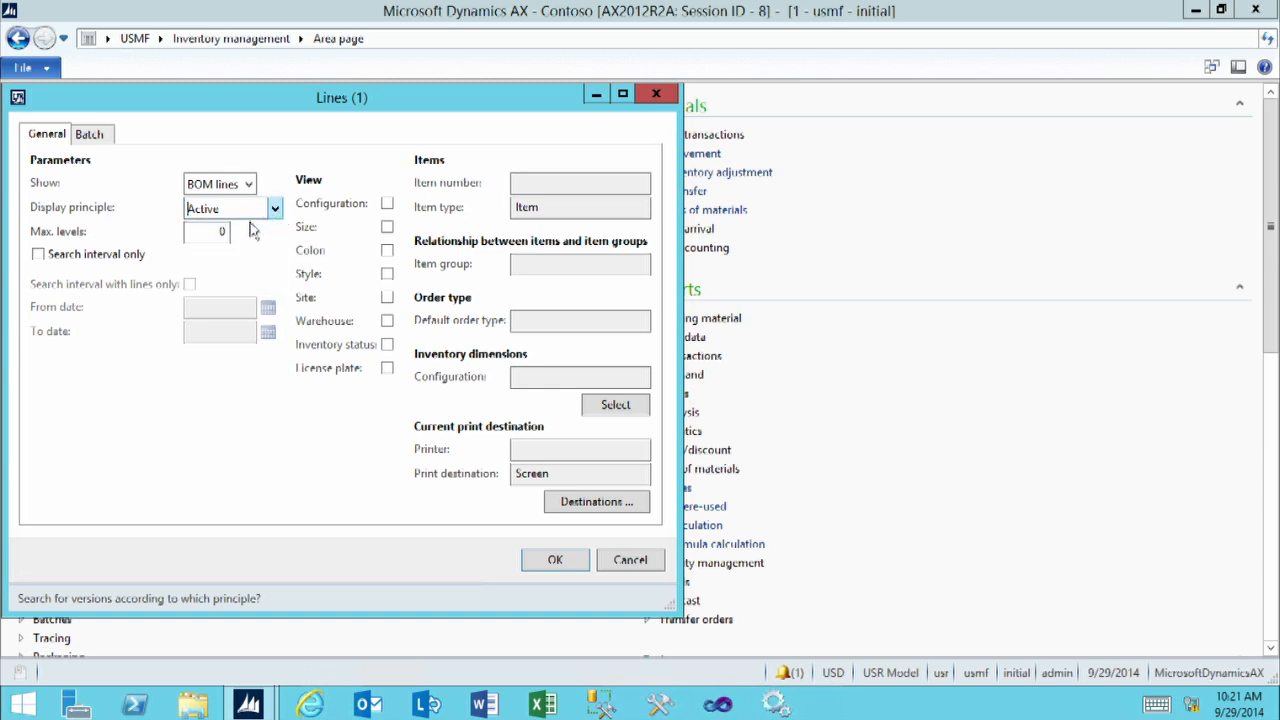
pyautogui.click(207, 231)
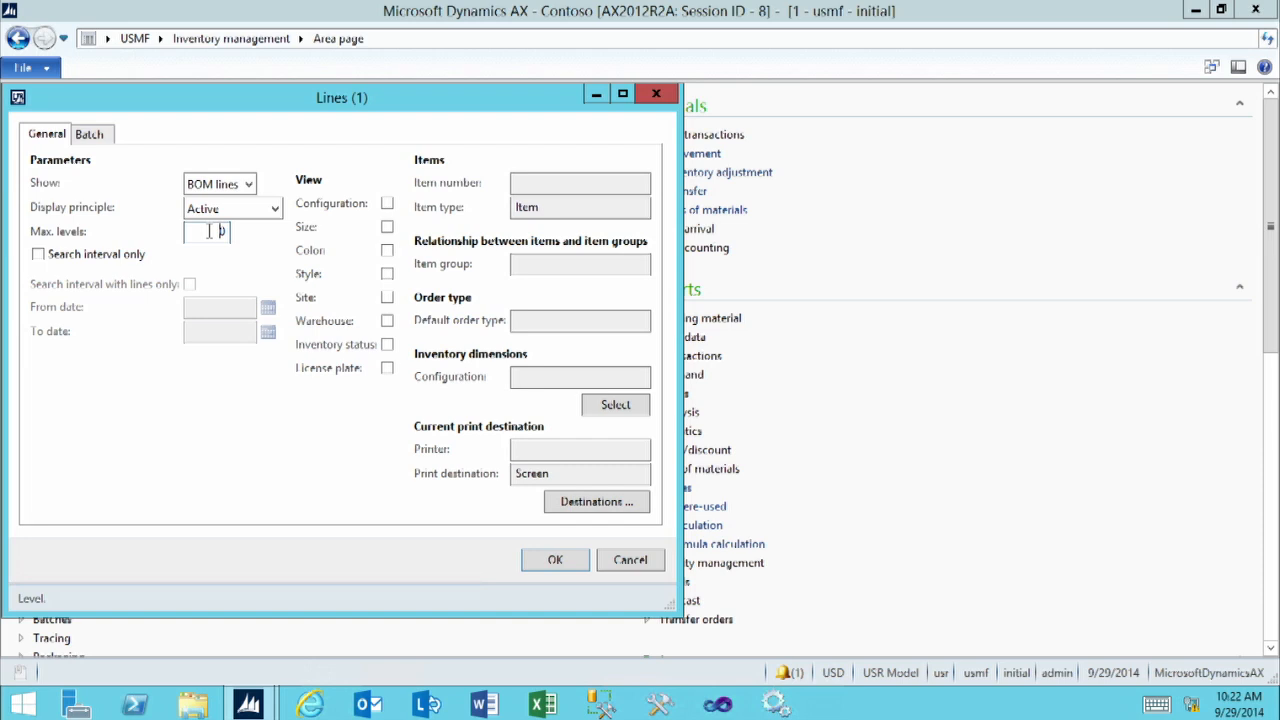
# Step: Enable Search interval only for the Lines report, leaving the lines-only option off and the dates blank
pyautogui.click(37, 257)
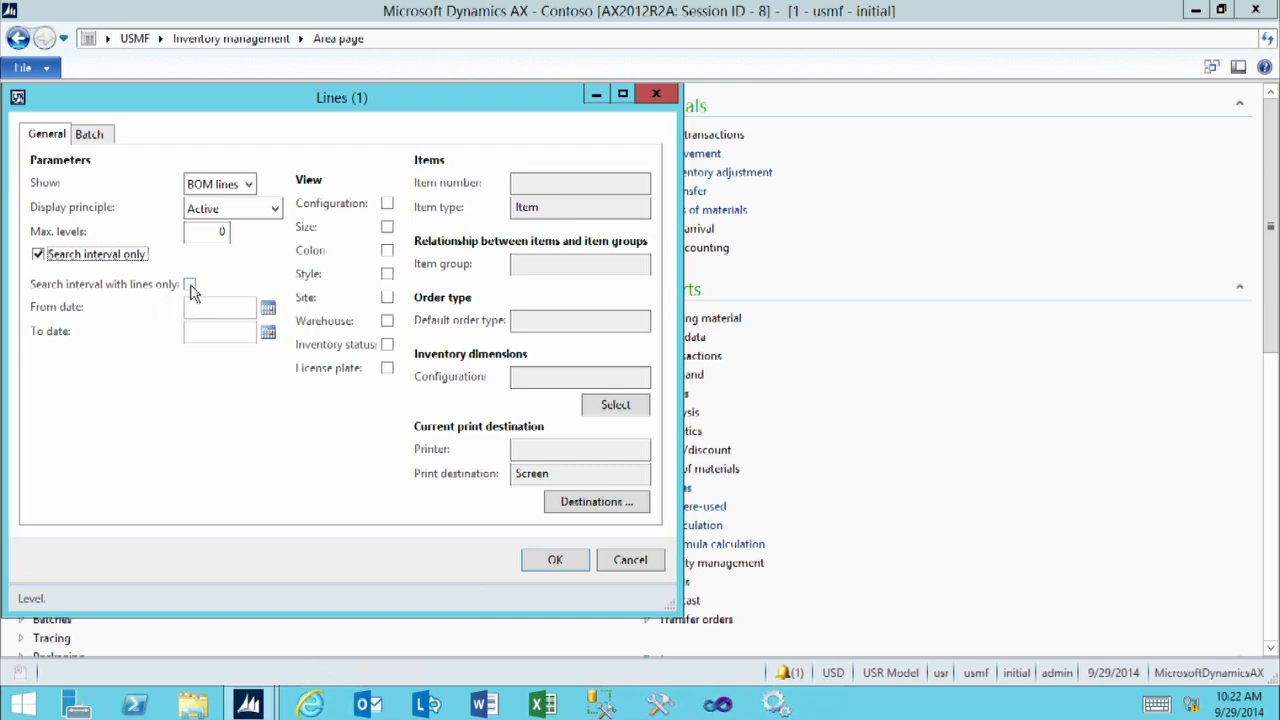
pyautogui.click(191, 287)
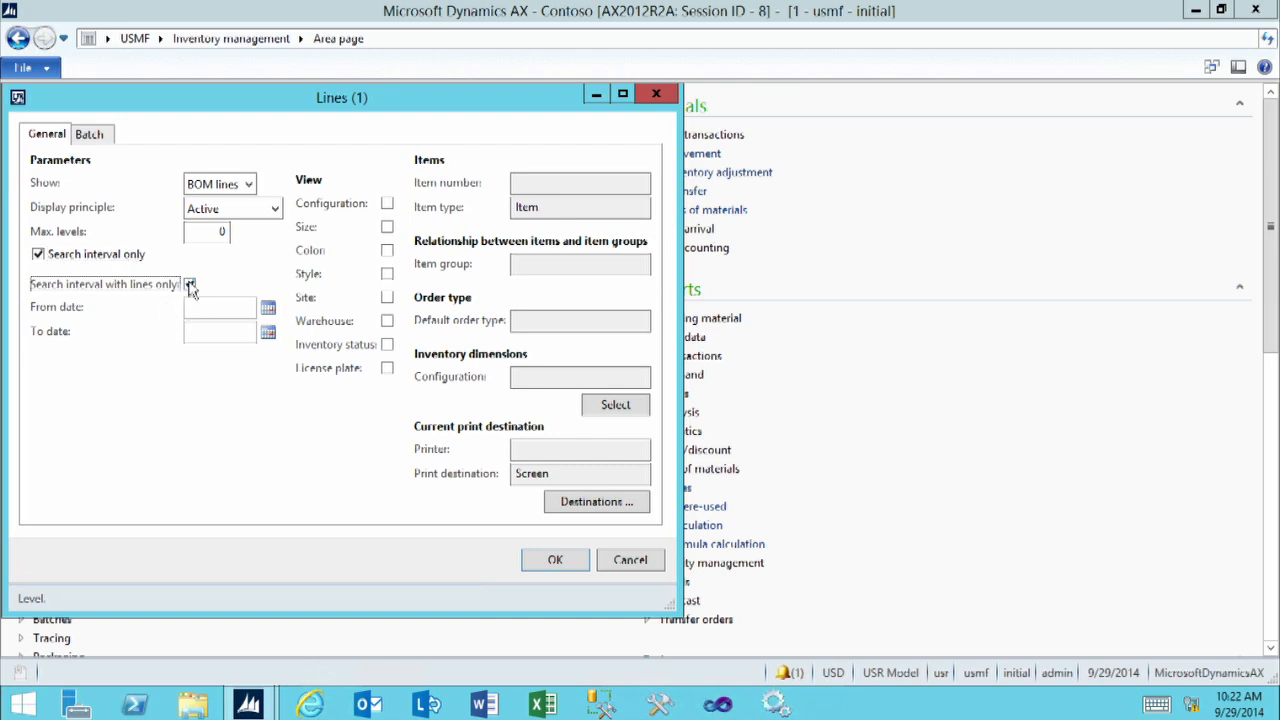
pyautogui.click(190, 287)
pyautogui.click(185, 308)
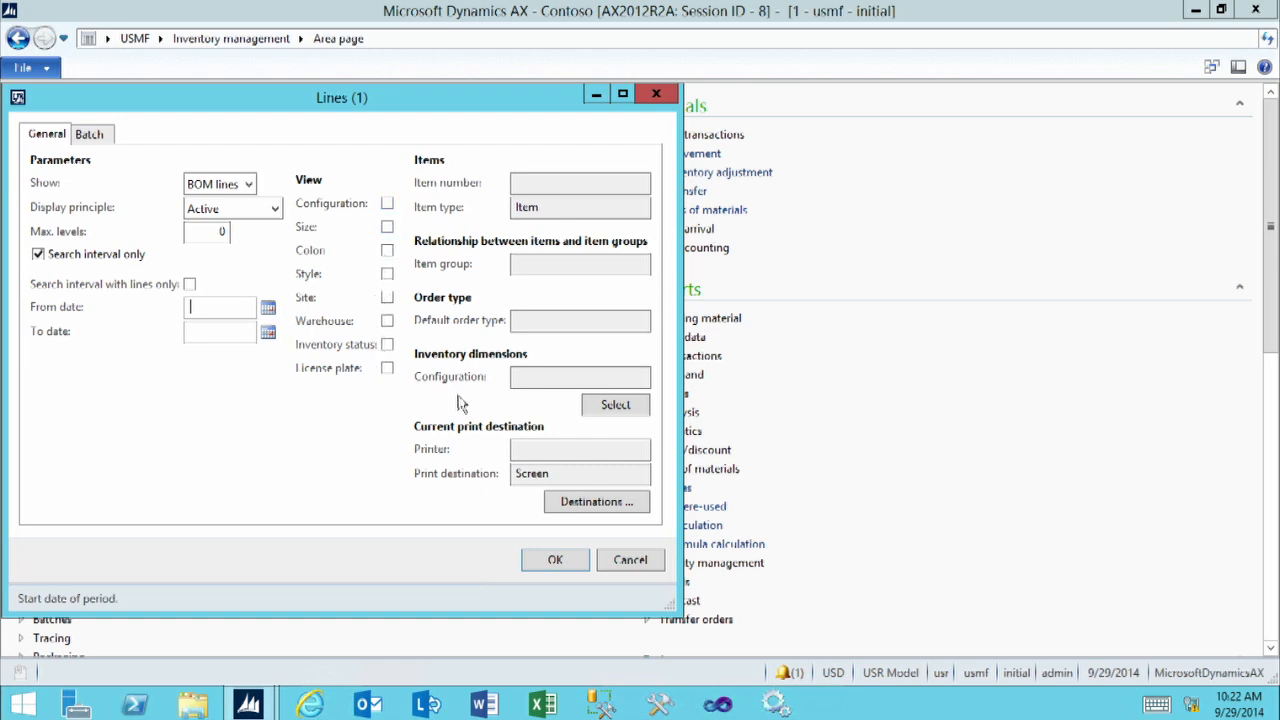
# Step: Filter the Lines report query to item number 1400, the Speaker Set
pyautogui.click(600, 408)
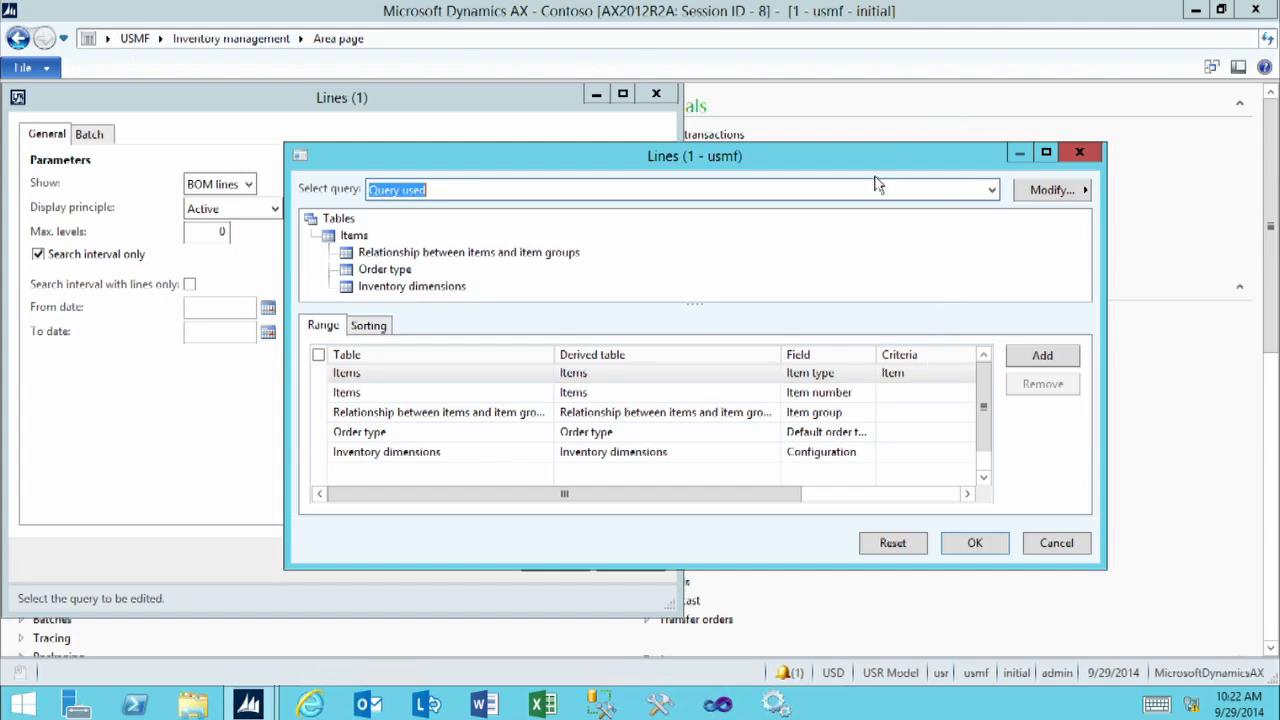
pyautogui.moveTo(870, 159); pyautogui.dragTo(831, 71)
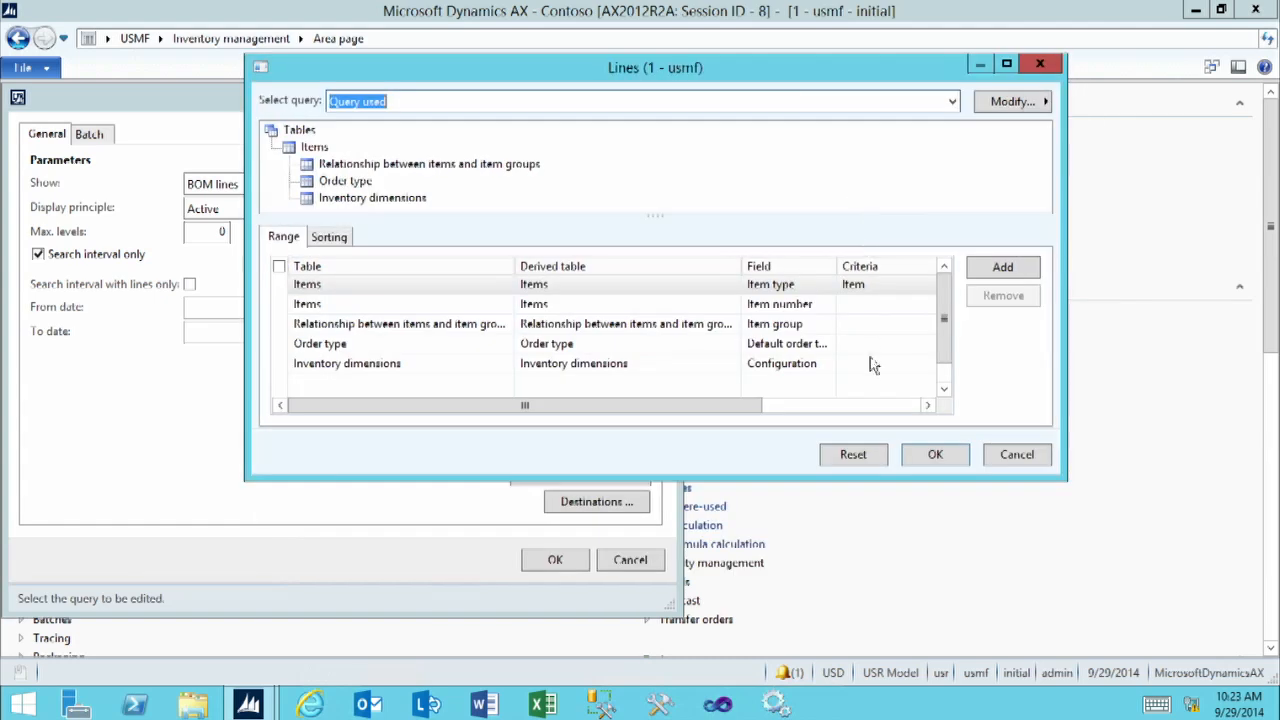
pyautogui.click(862, 304)
pyautogui.click(727, 304)
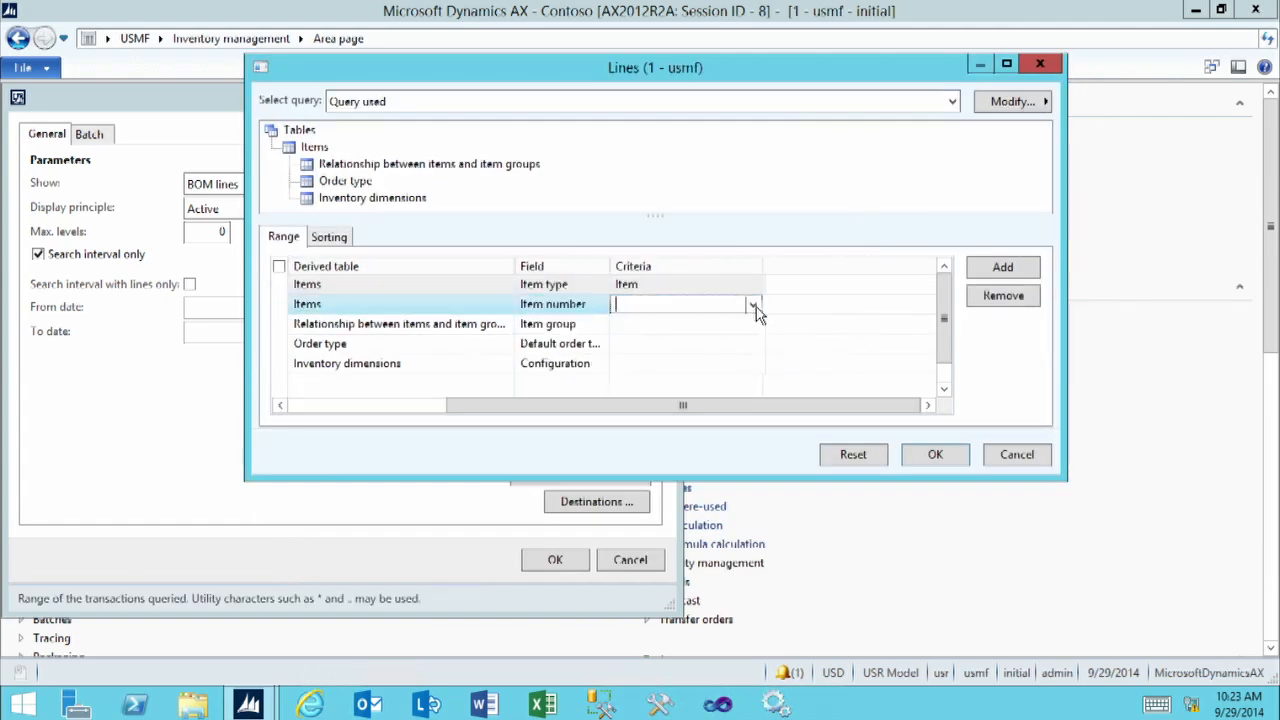
pyautogui.click(753, 304)
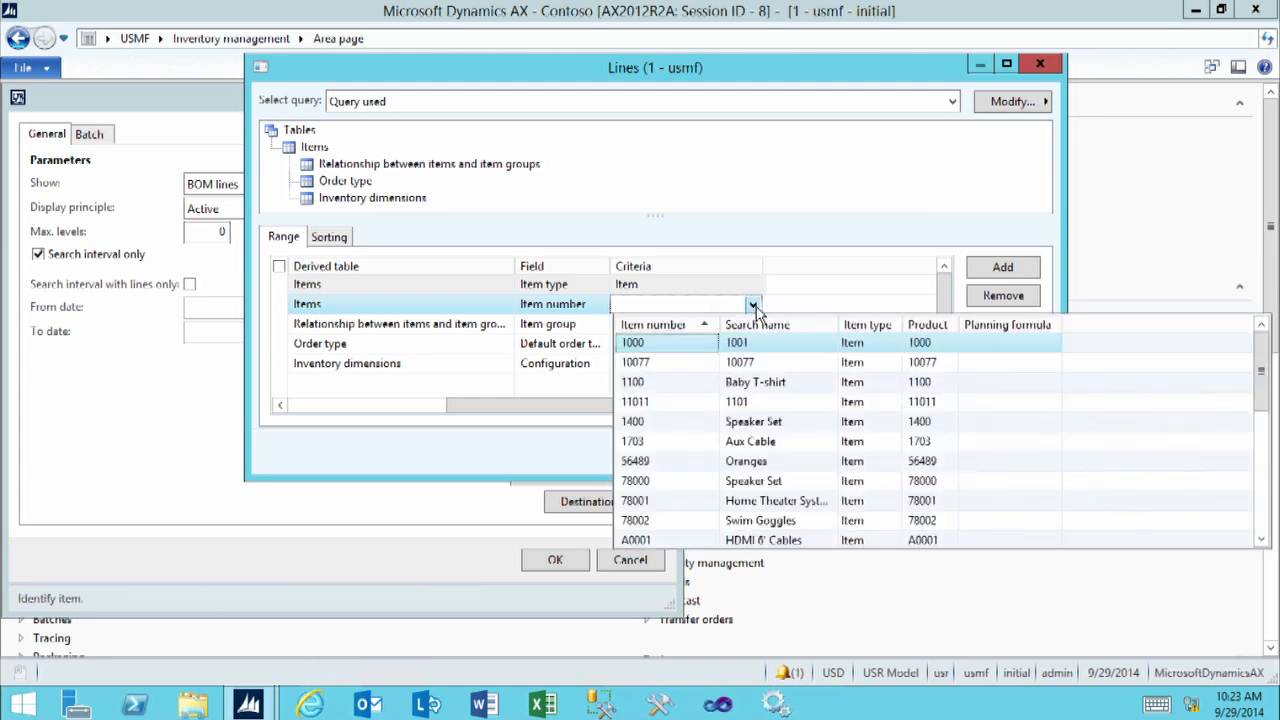
pyautogui.click(633, 422)
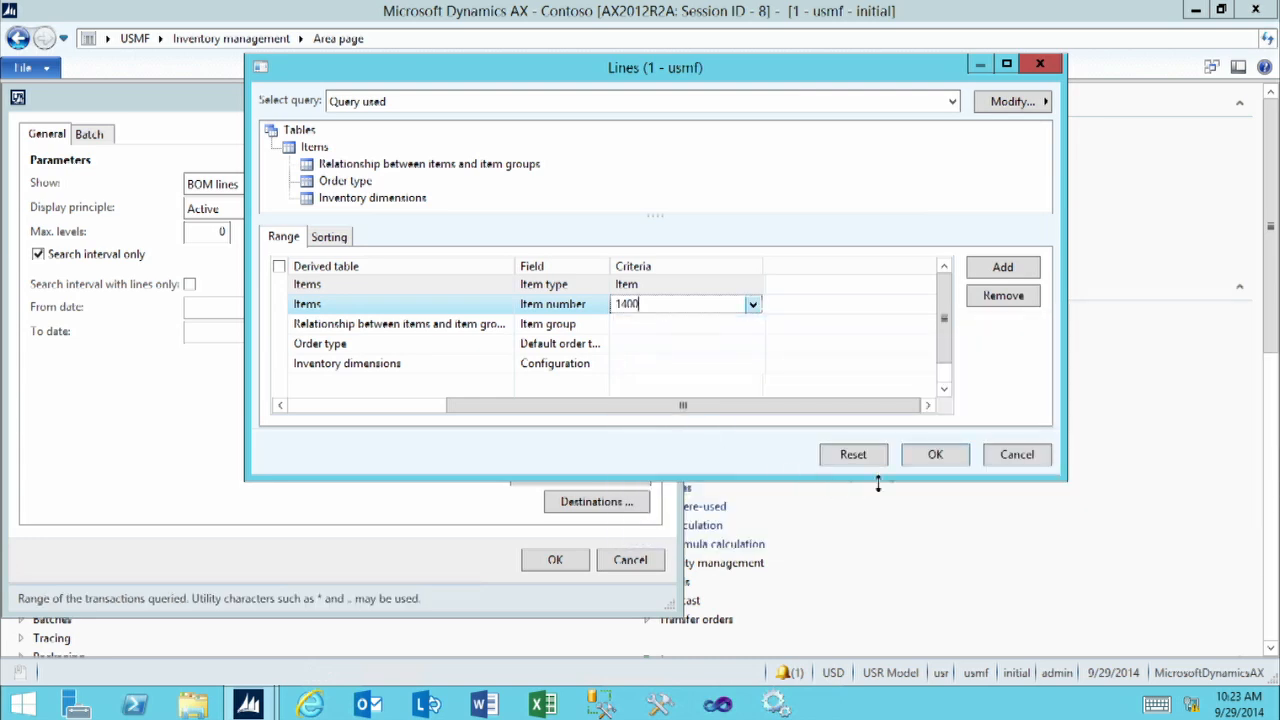
pyautogui.click(933, 455)
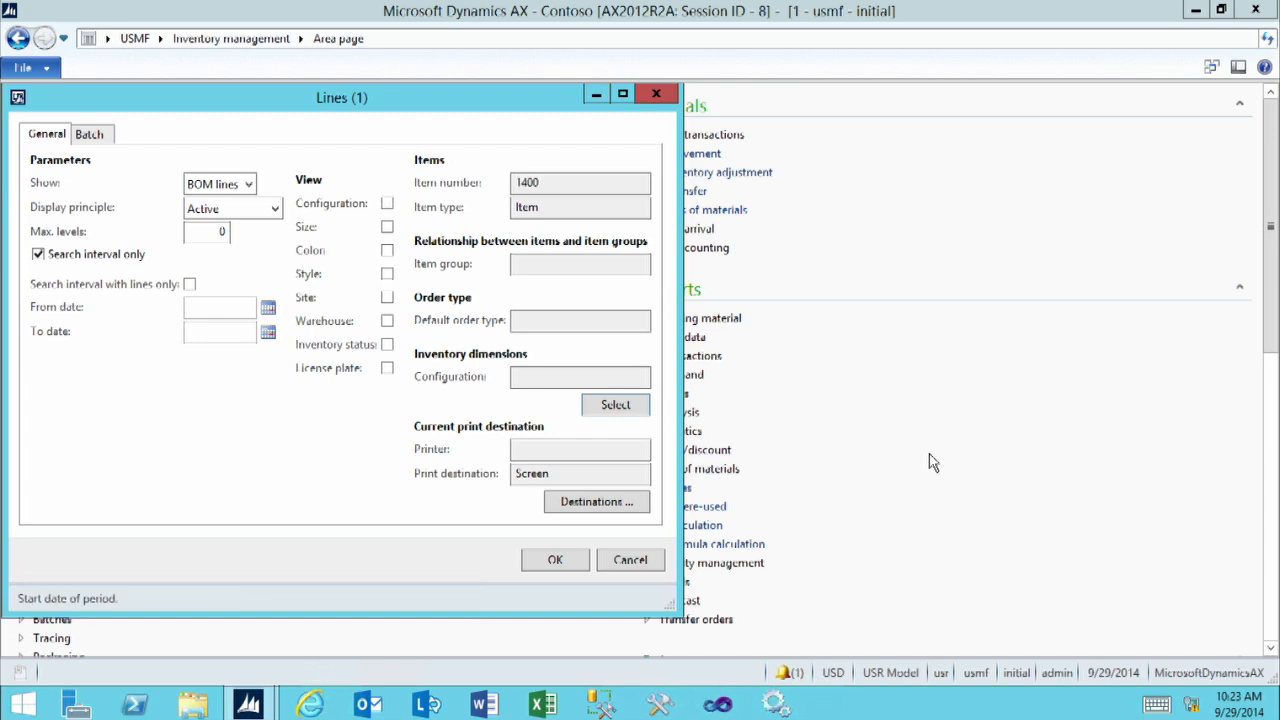
# Step: Review the print destination and batch options, and run the Lines report to the screen
pyautogui.click(546, 475)
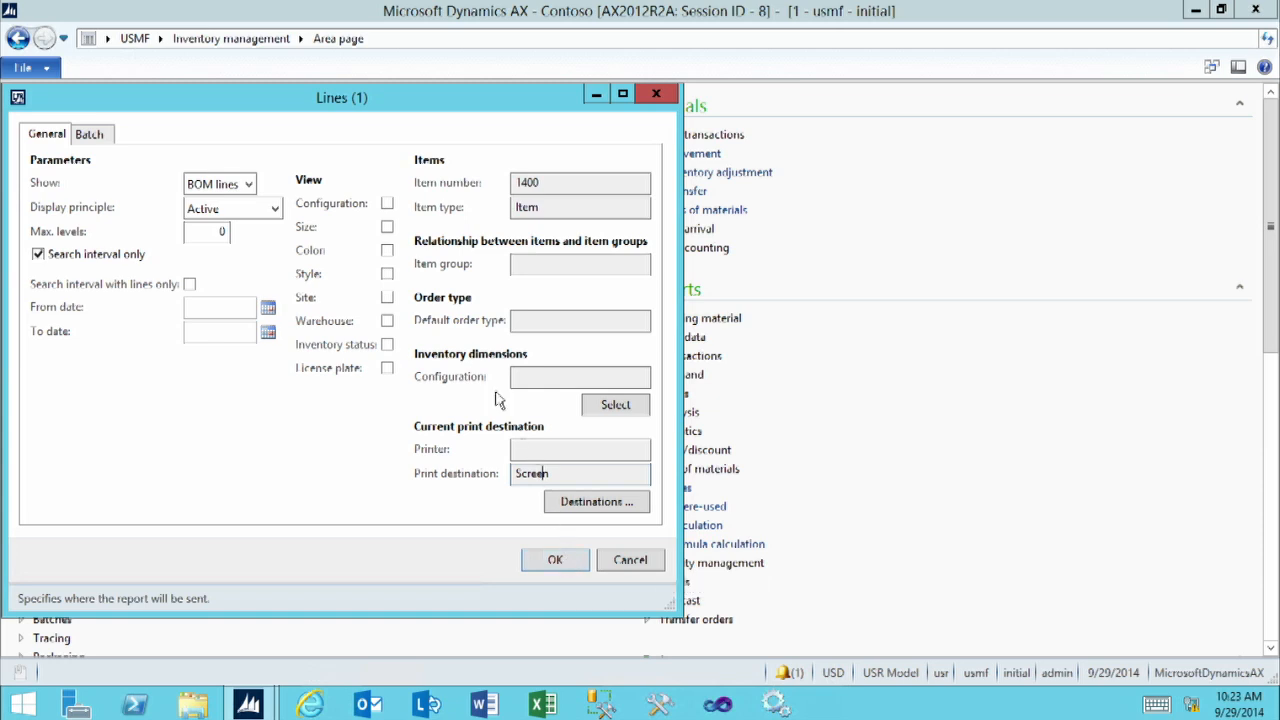
pyautogui.click(89, 136)
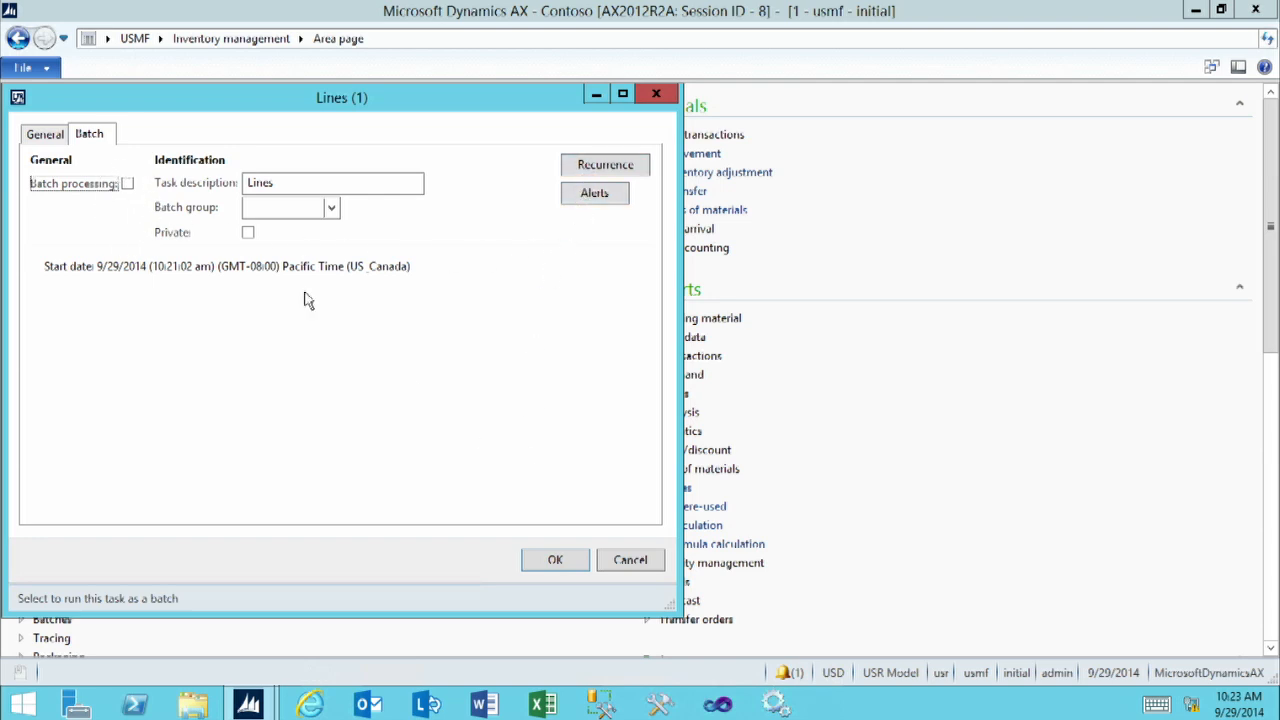
pyautogui.click(42, 133)
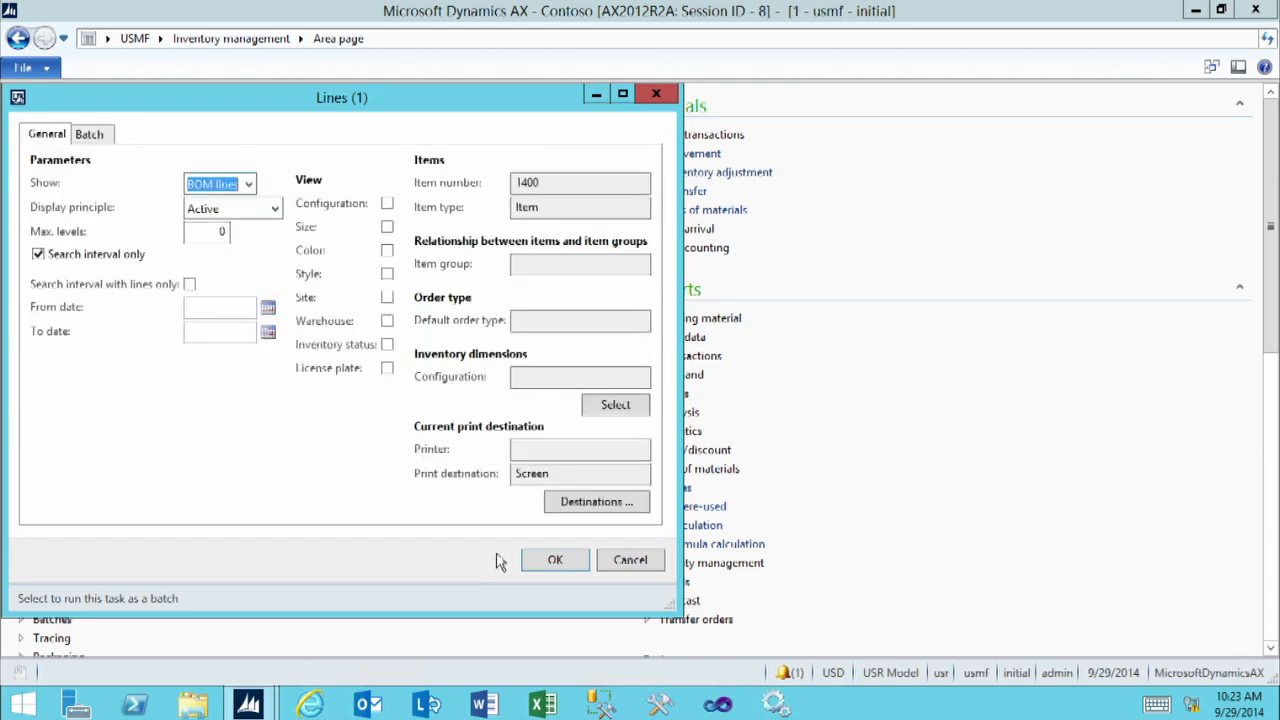
pyautogui.click(553, 561)
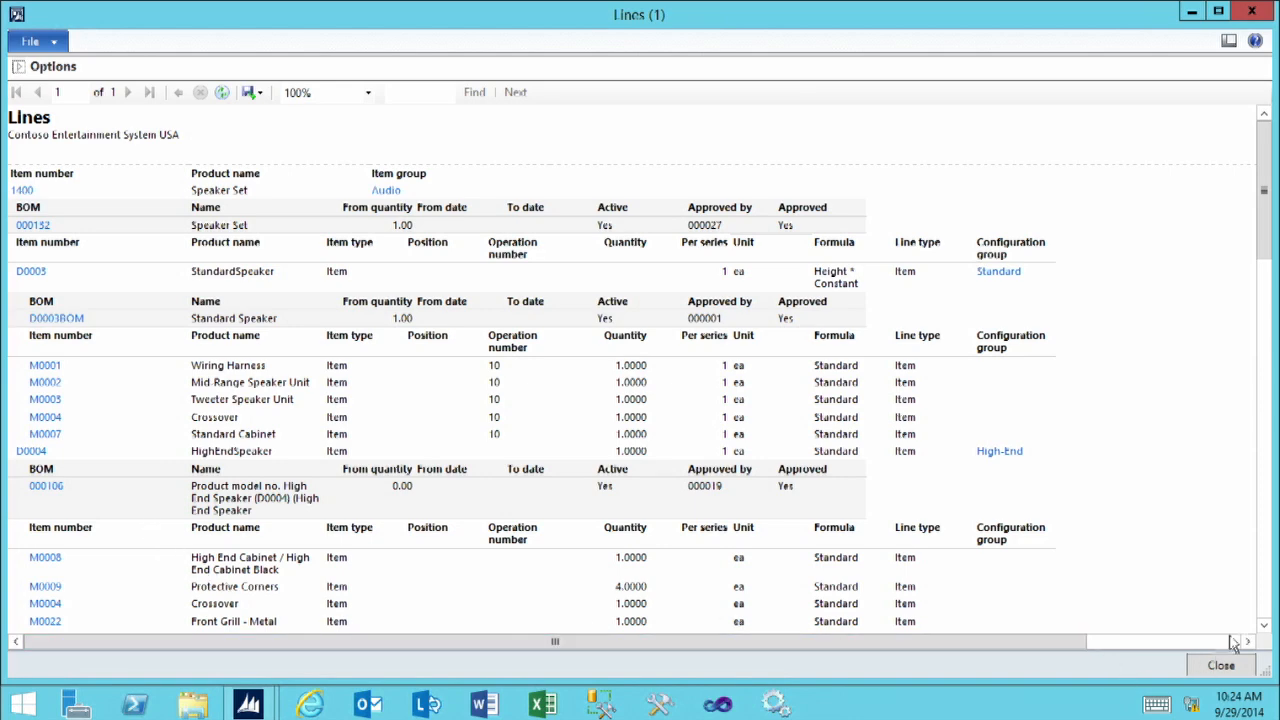
# Step: Examine the BOM levels and component lines in the Lines report down to its end, and close the report
pyautogui.click(1264, 625)
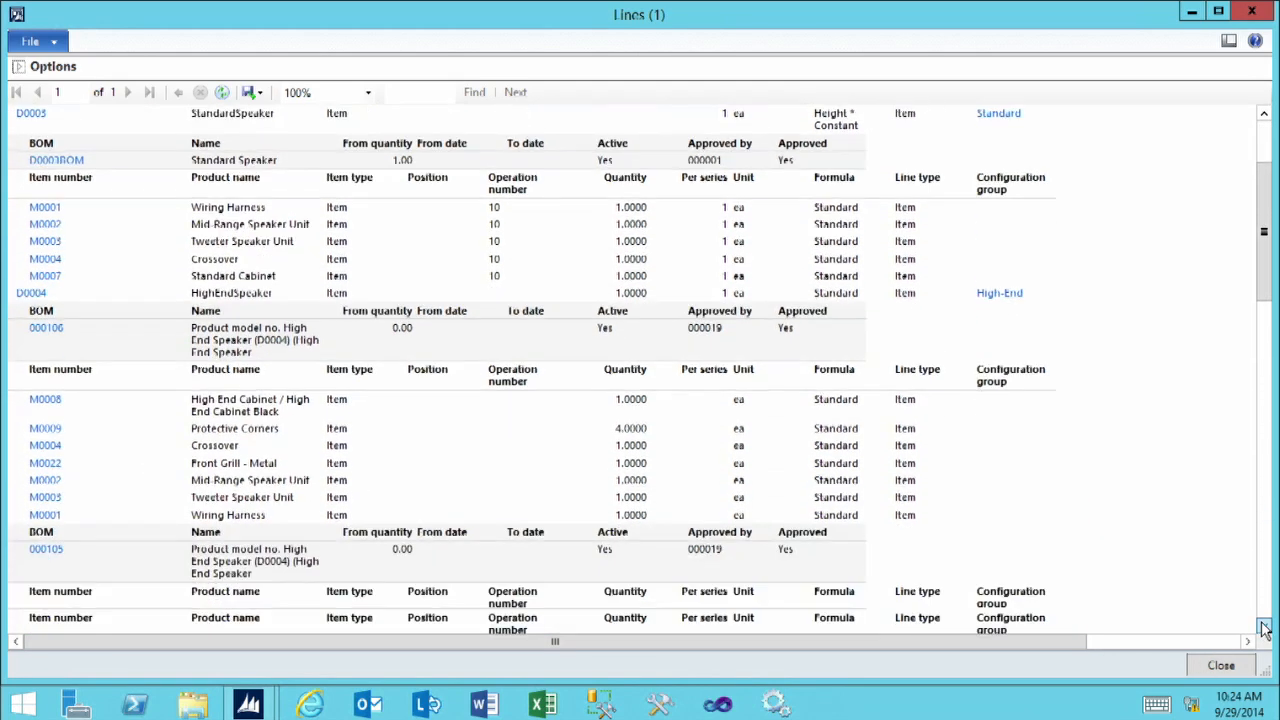
pyautogui.click(1264, 627)
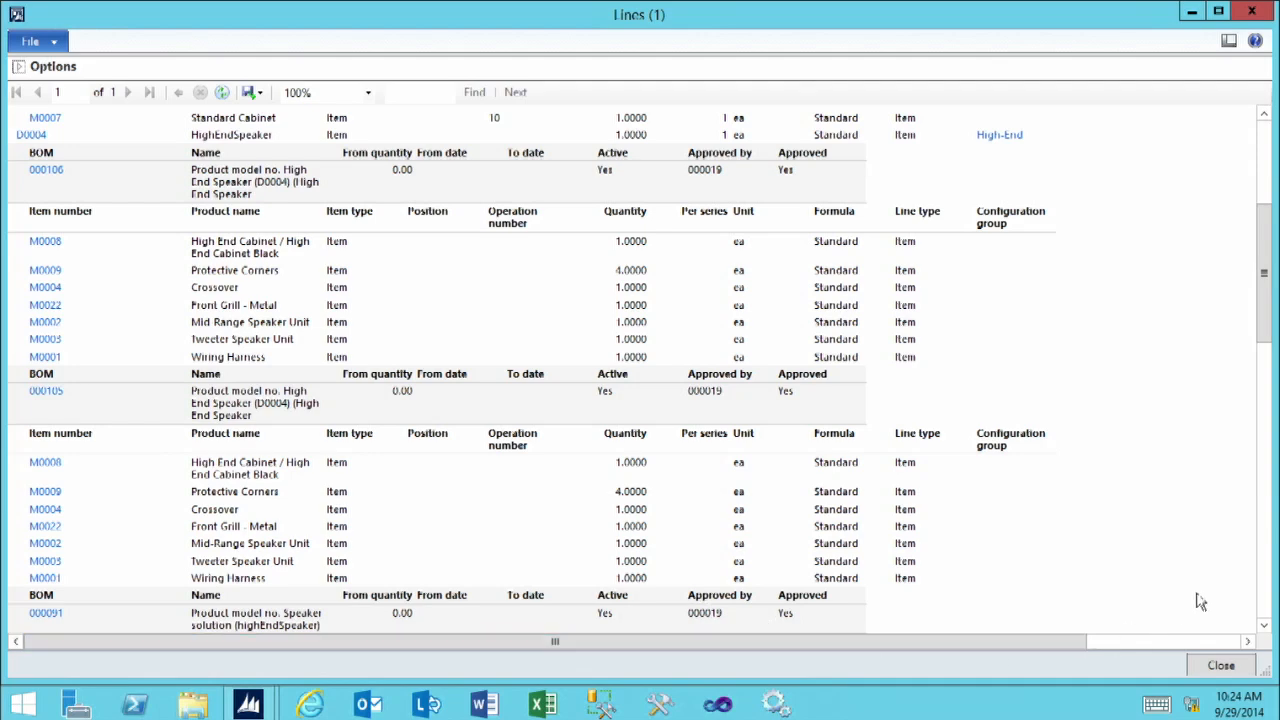
pyautogui.click(1264, 625)
pyautogui.moveTo(1265, 627); pyautogui.dragTo(1265, 627)
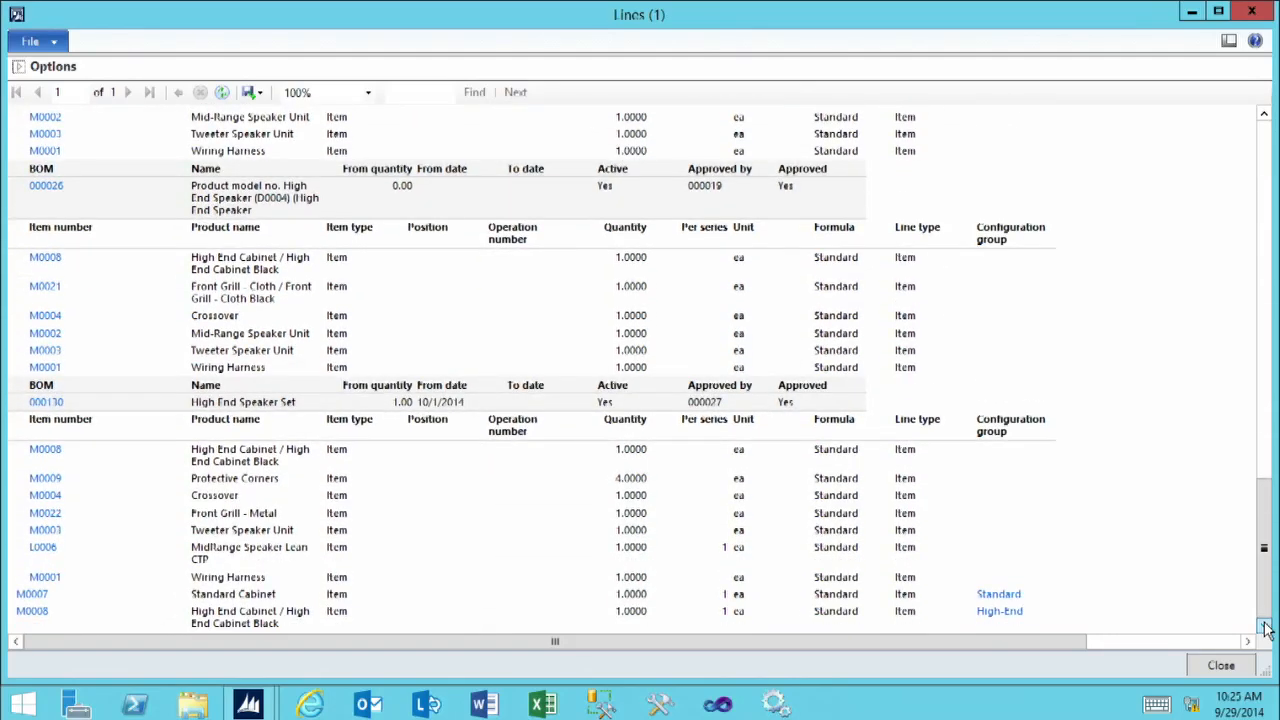
pyautogui.click(1221, 666)
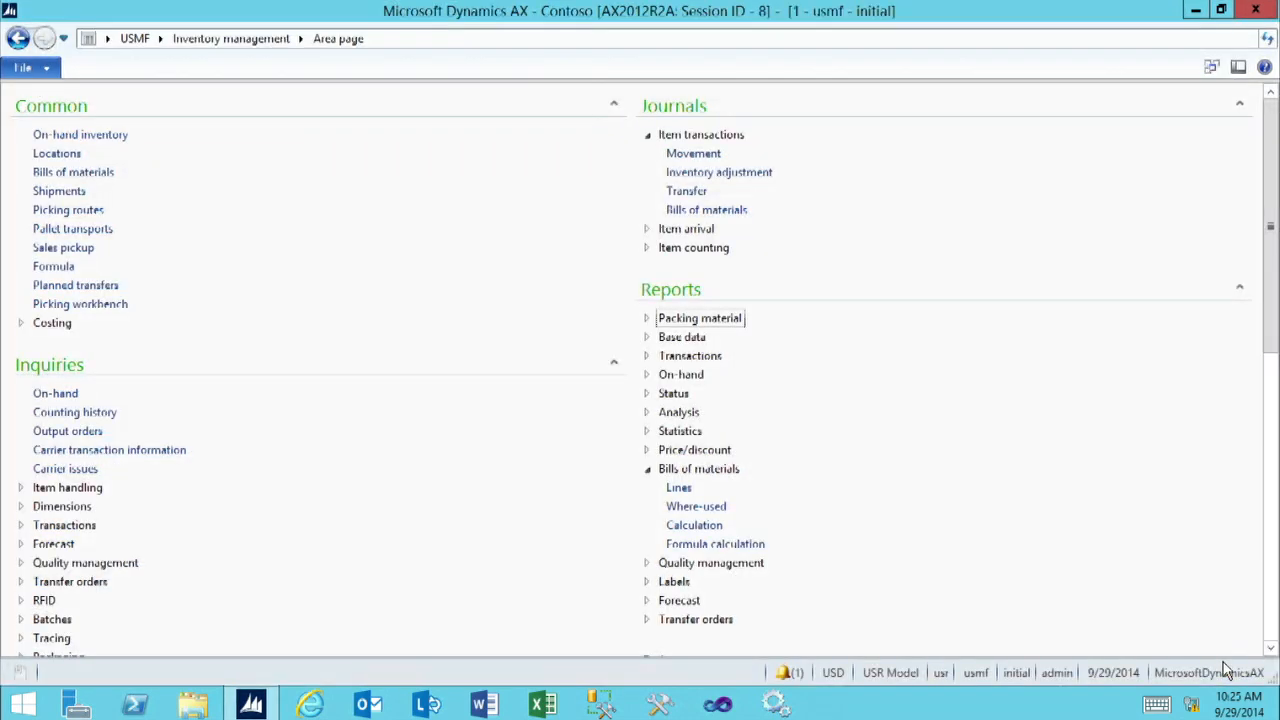
# Step: Open the bills of materials Where-used report and review its Show options, keeping BOM lines
pyautogui.click(695, 507)
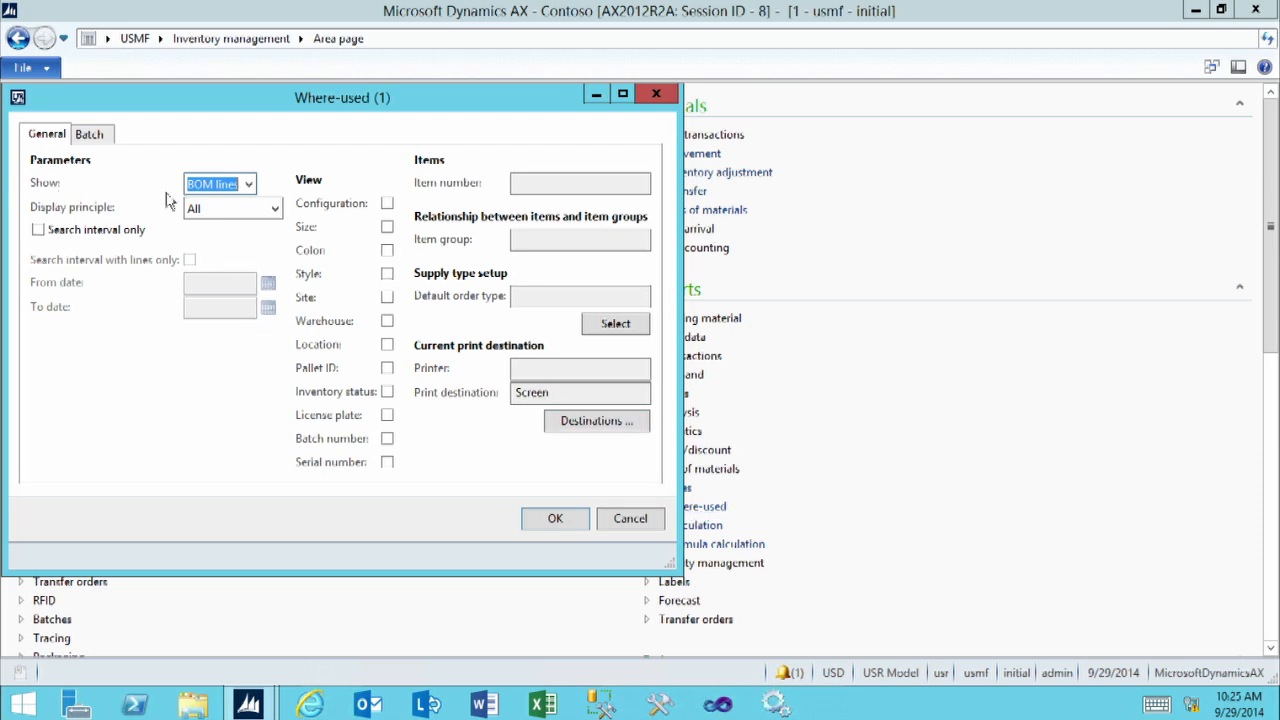
pyautogui.click(248, 184)
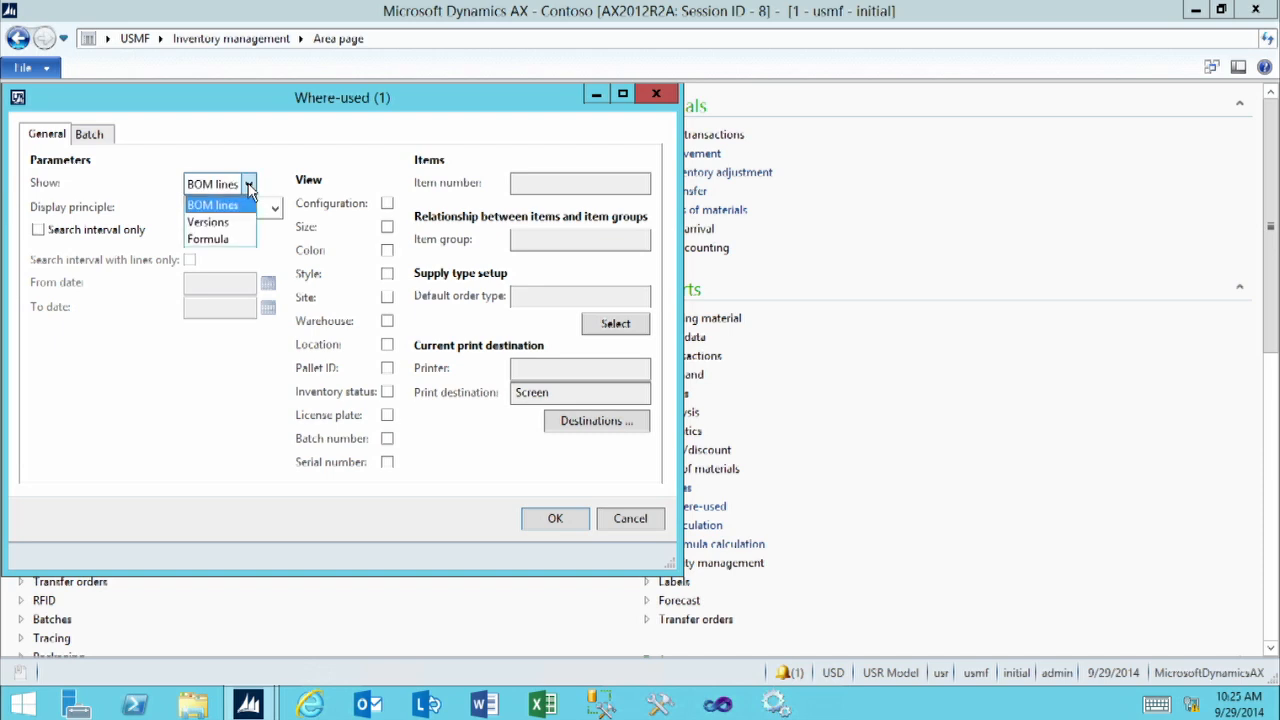
pyautogui.click(248, 186)
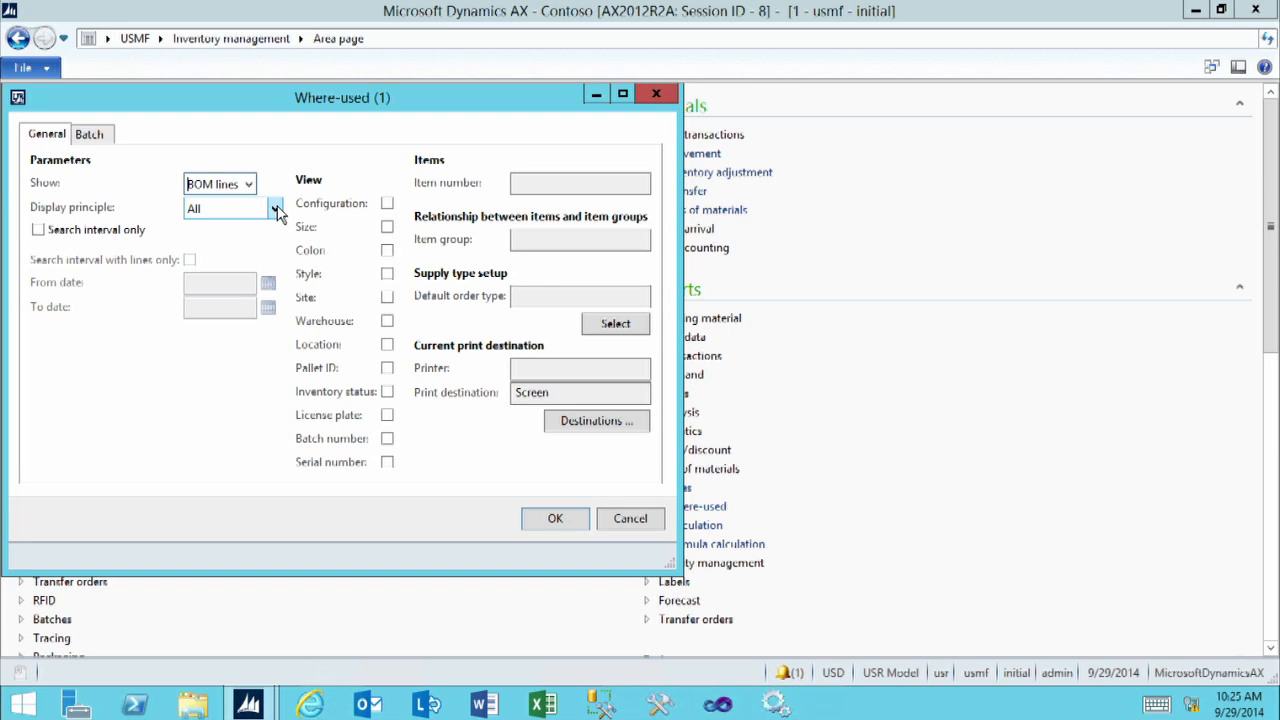
# Step: Filter the Where-used report query to item number D0003
pyautogui.click(616, 325)
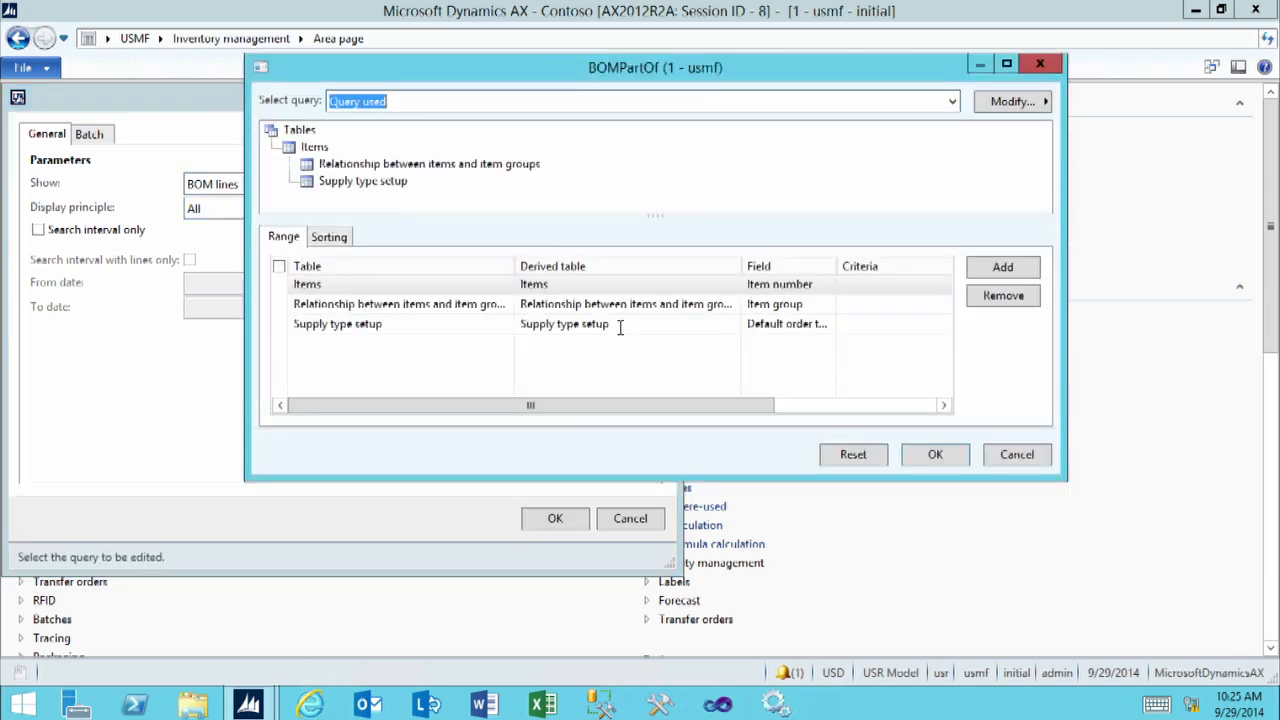
pyautogui.click(845, 290)
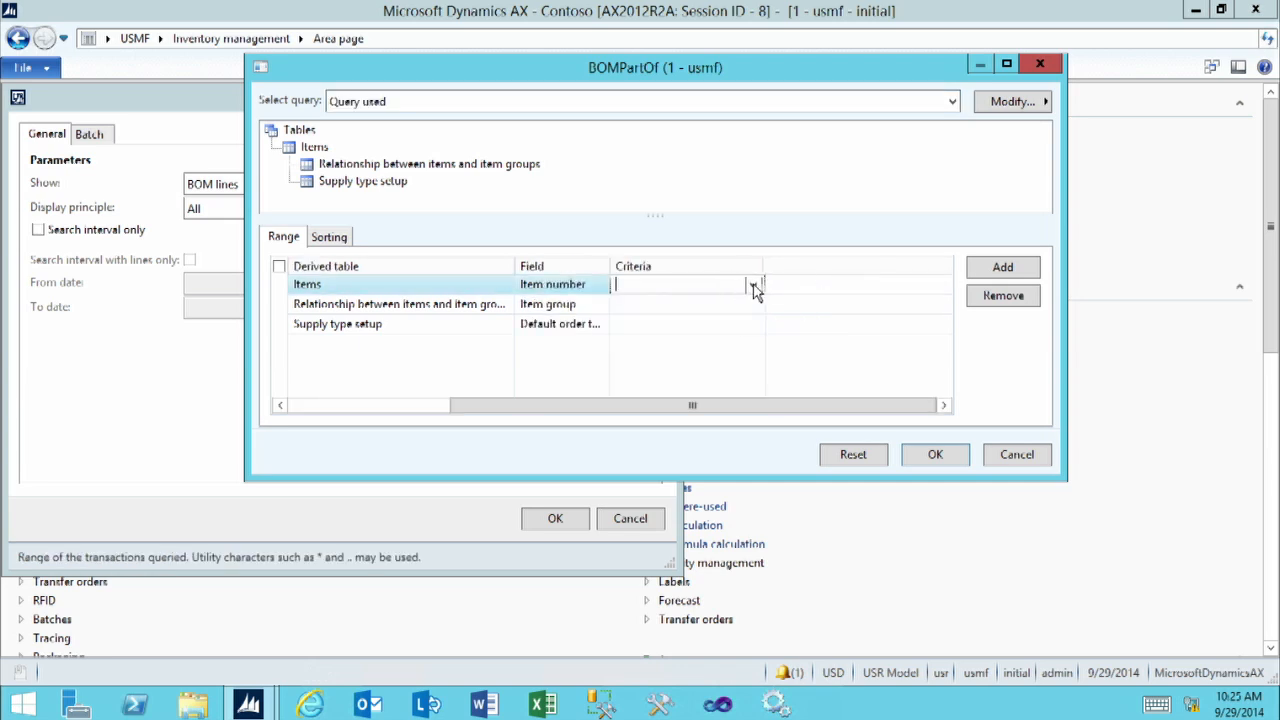
pyautogui.click(753, 286)
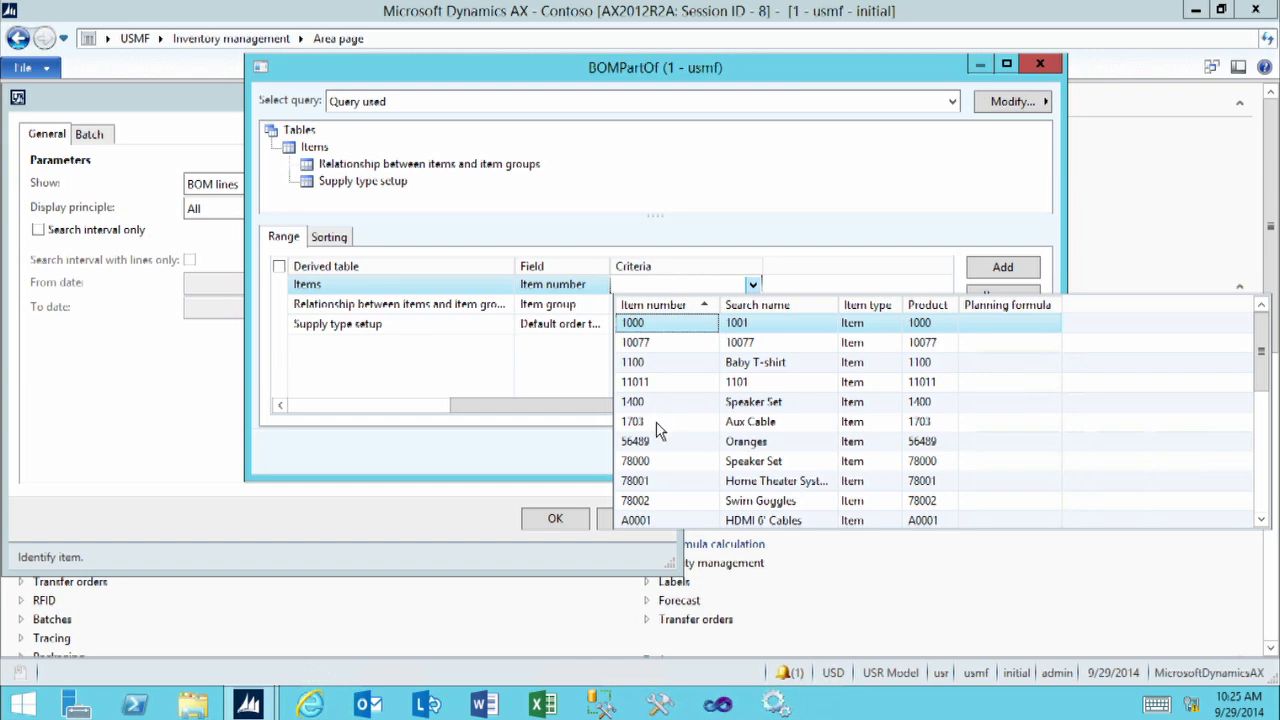
pyautogui.scroll(-1, 660, 440)
pyautogui.scroll(-1, 660, 457)
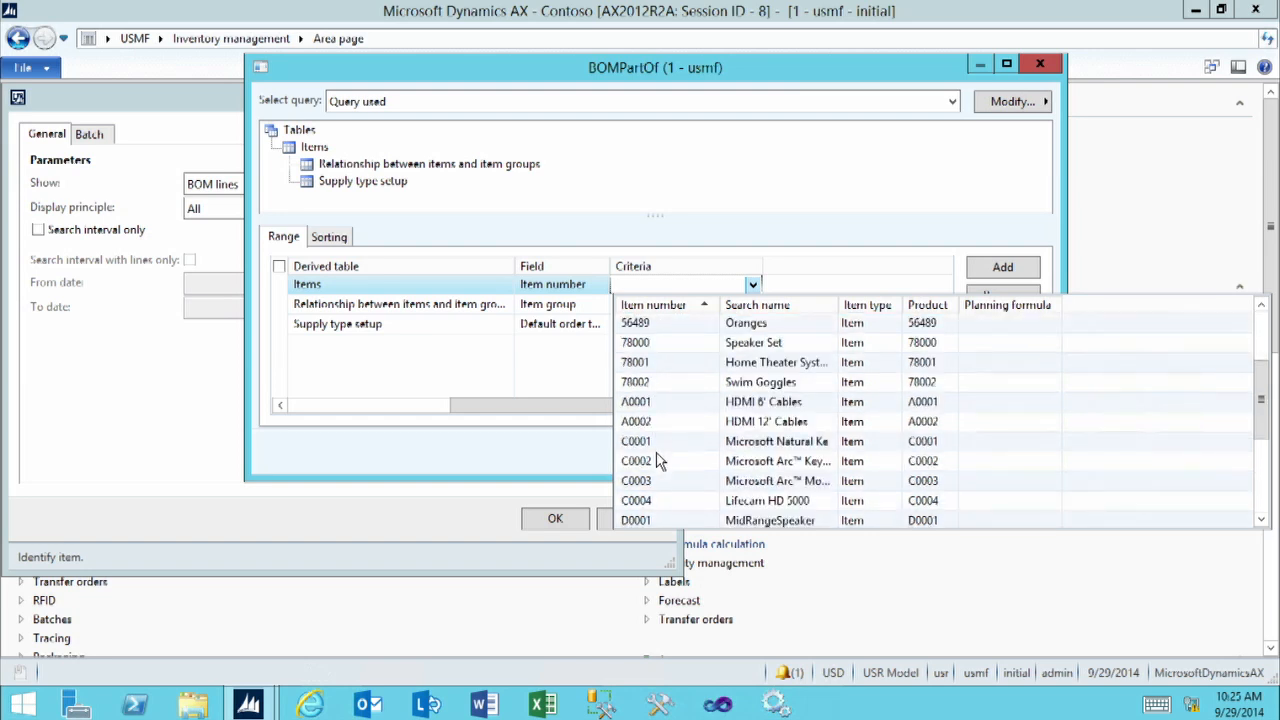
pyautogui.scroll(-1, 658, 455)
pyautogui.click(660, 500)
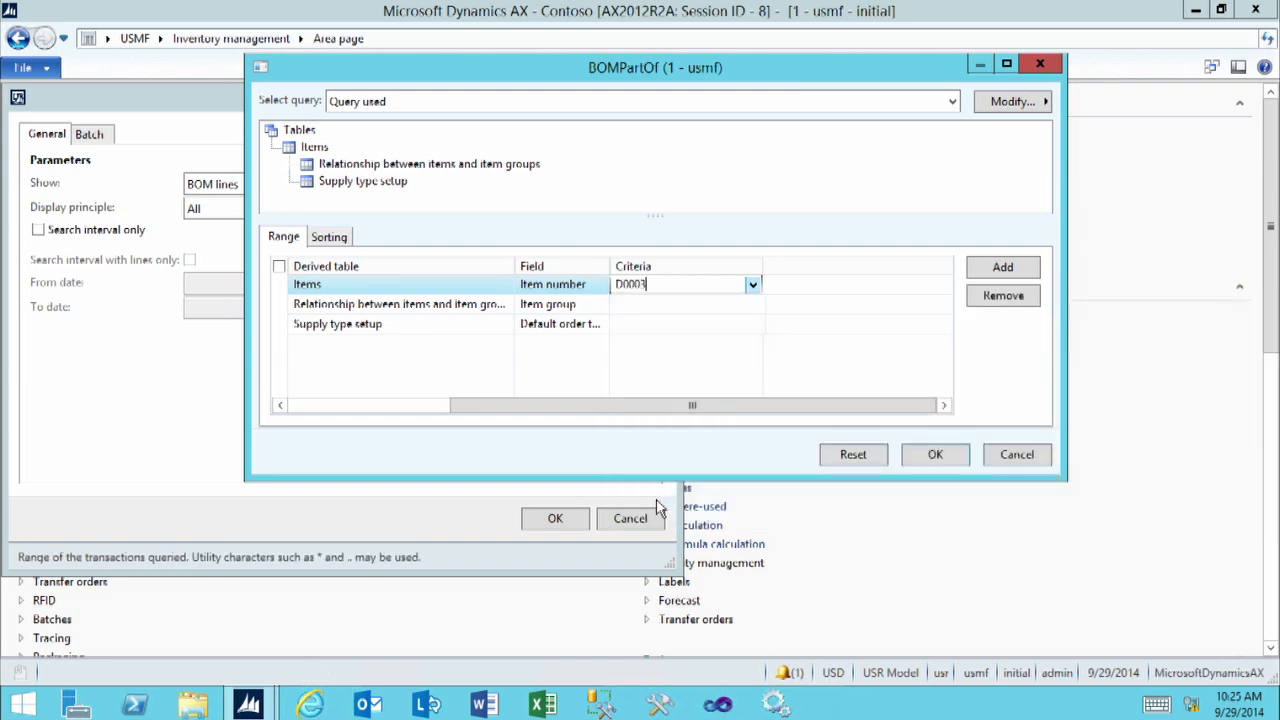
pyautogui.click(936, 455)
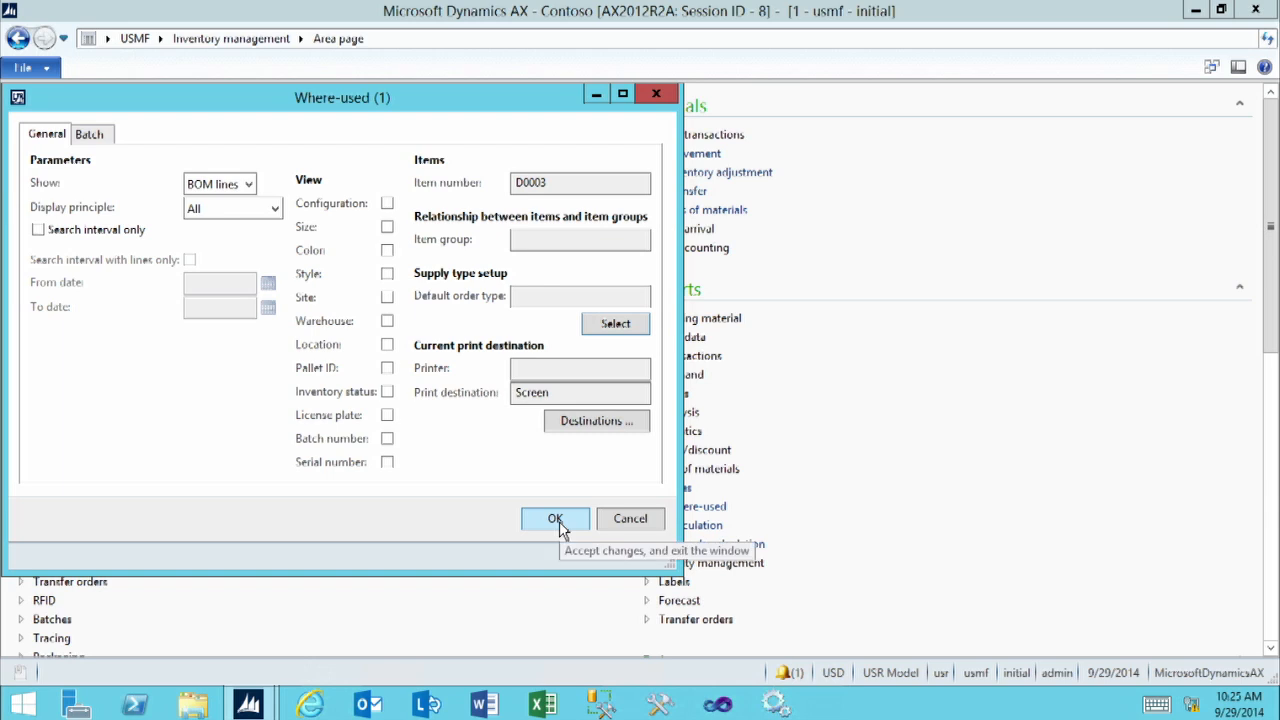
# Step: Run the Where-used report for item D0003, examine which BOMs use it, and close the report
pyautogui.click(555, 519)
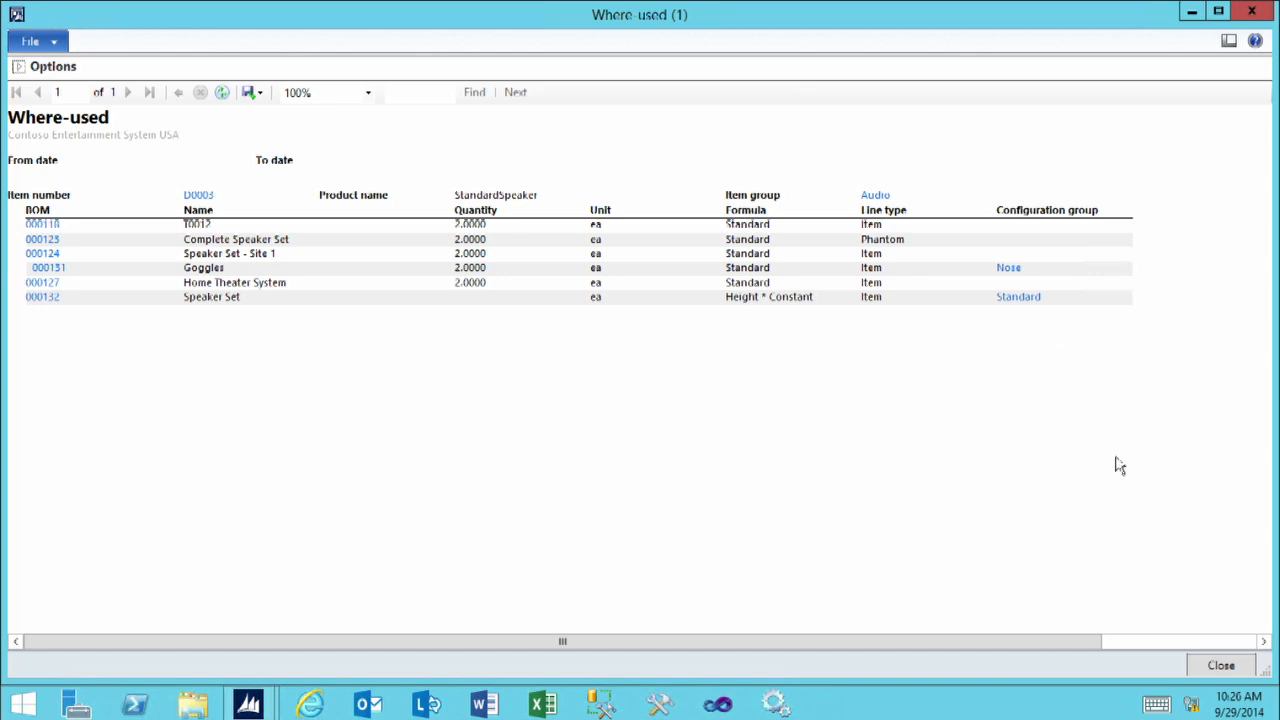
pyautogui.click(1221, 667)
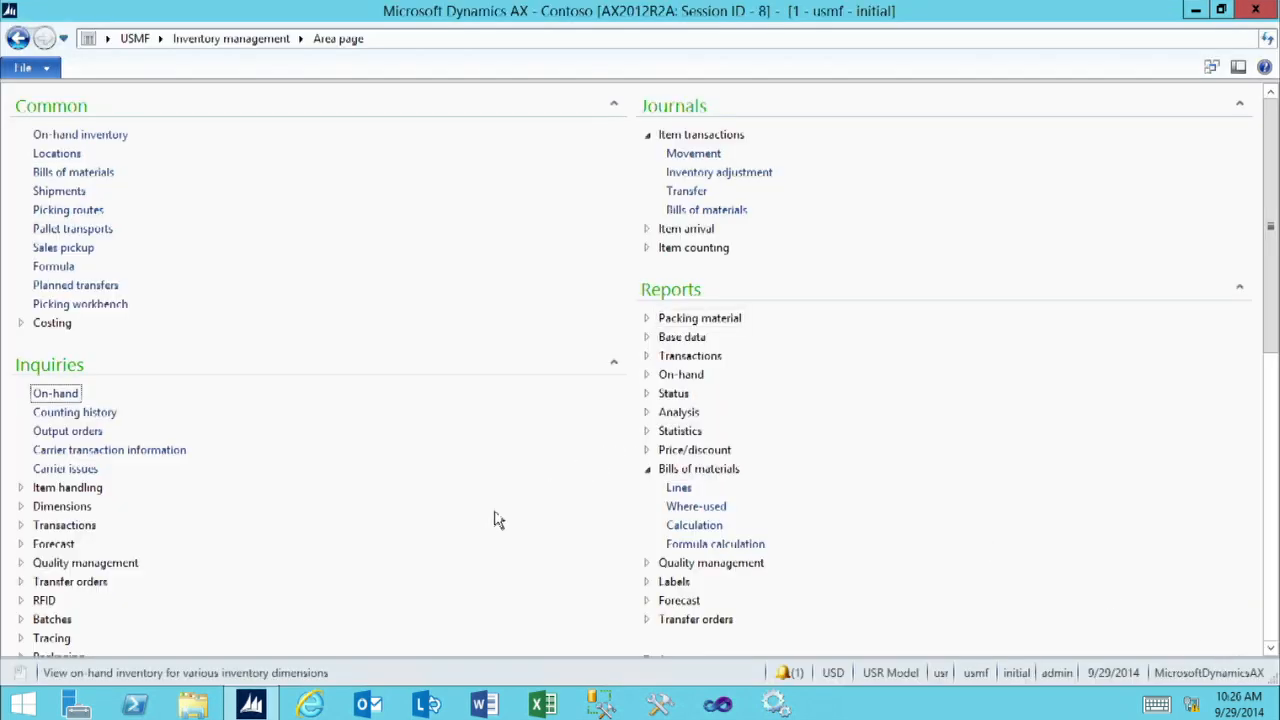
# Step: Open the released products list in Product information management and select item D0003
pyautogui.click(160, 40)
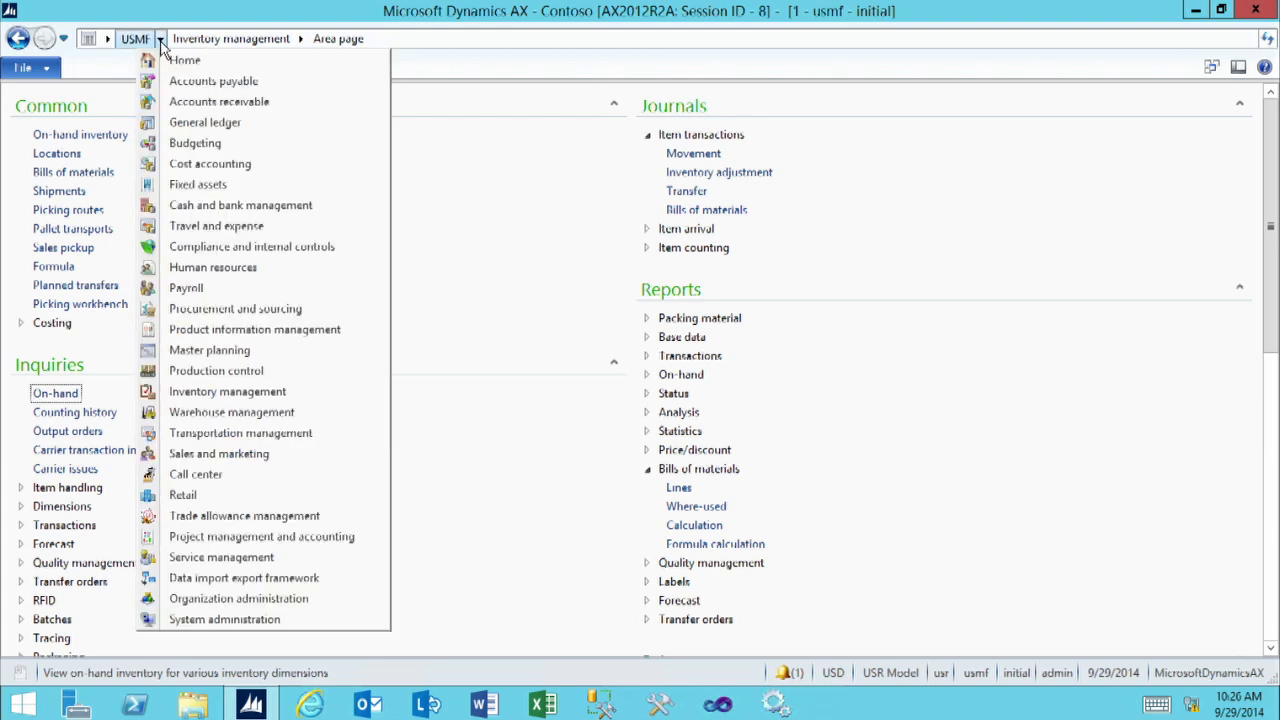
pyautogui.click(205, 333)
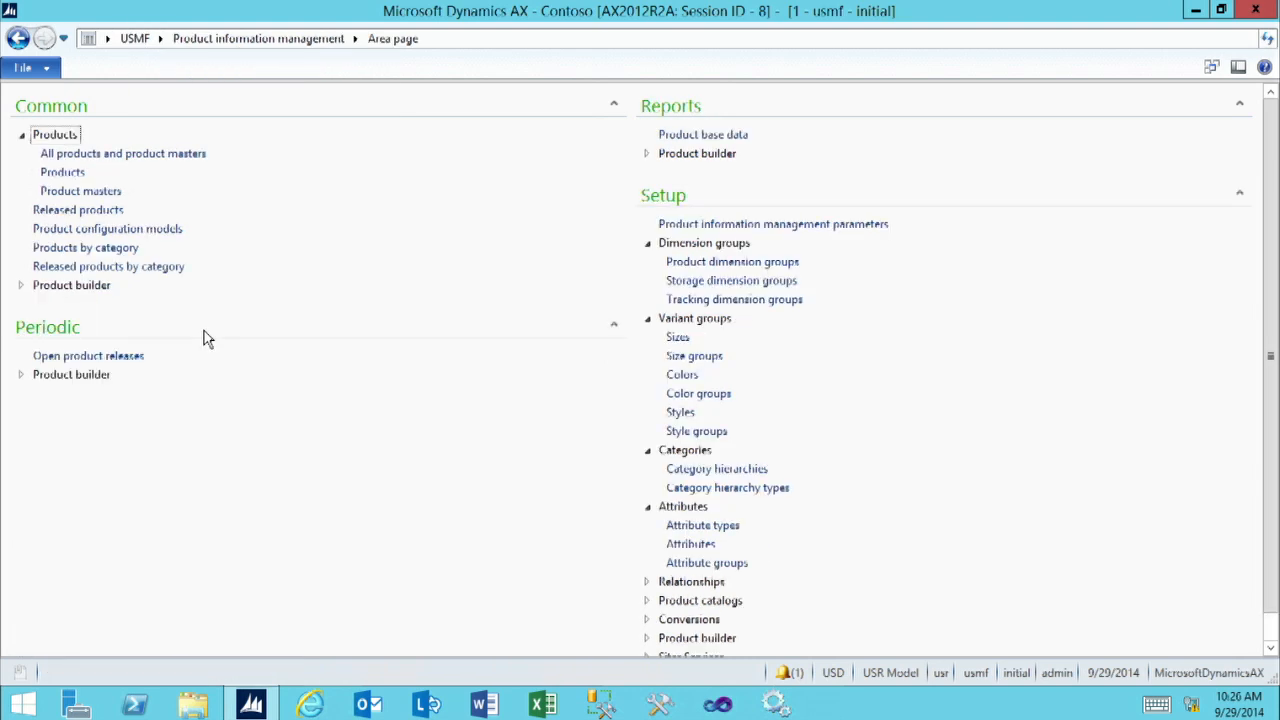
pyautogui.click(82, 209)
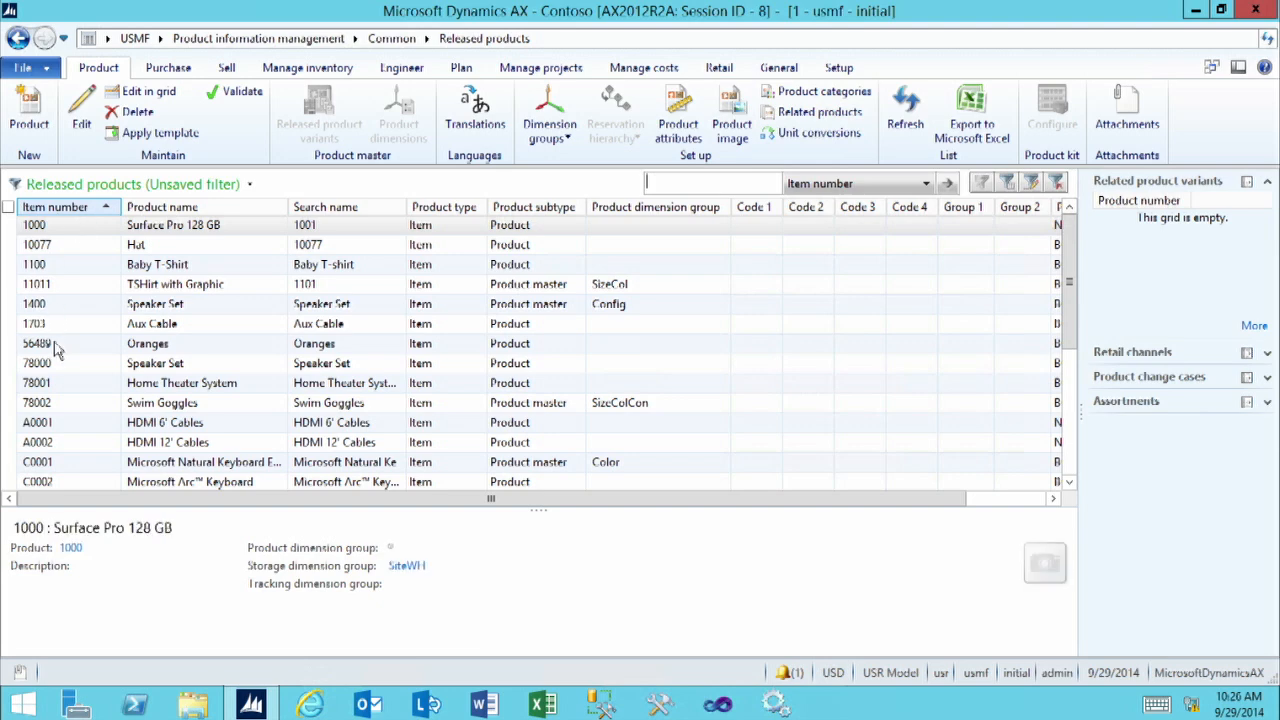
pyautogui.click(73, 448)
pyautogui.scroll(-1, 78, 456)
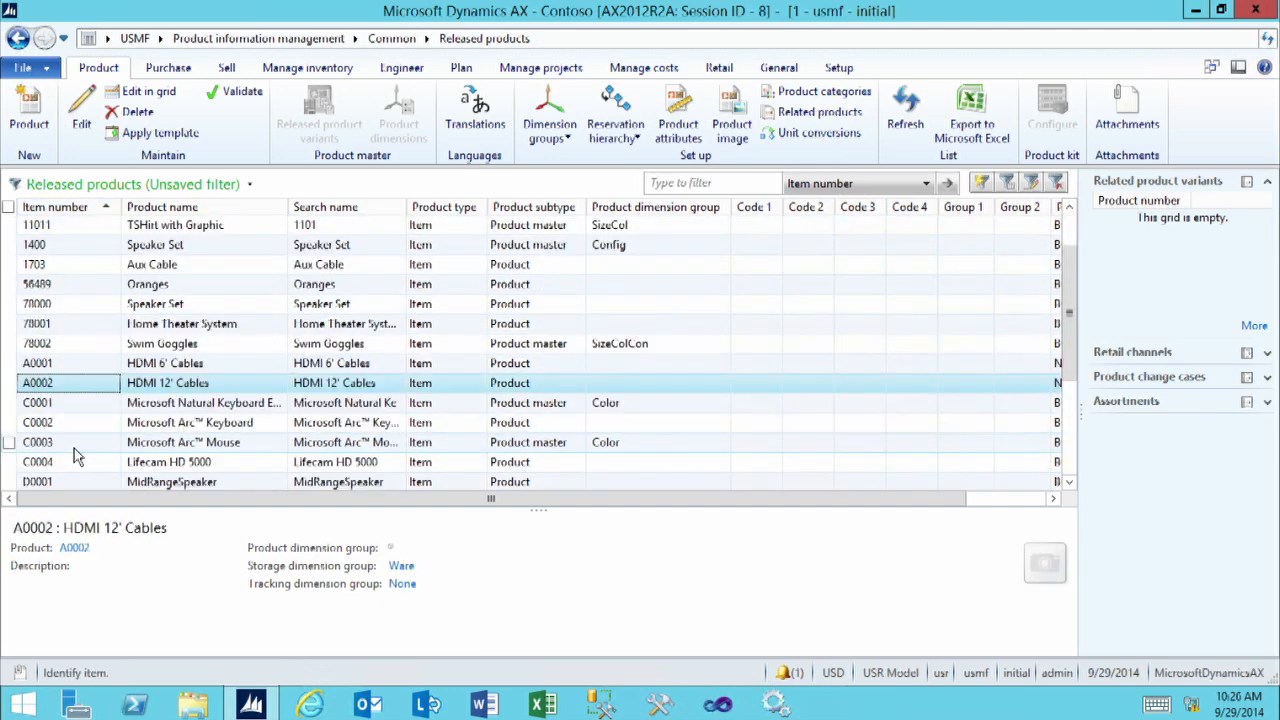
pyautogui.scroll(-1, 78, 456)
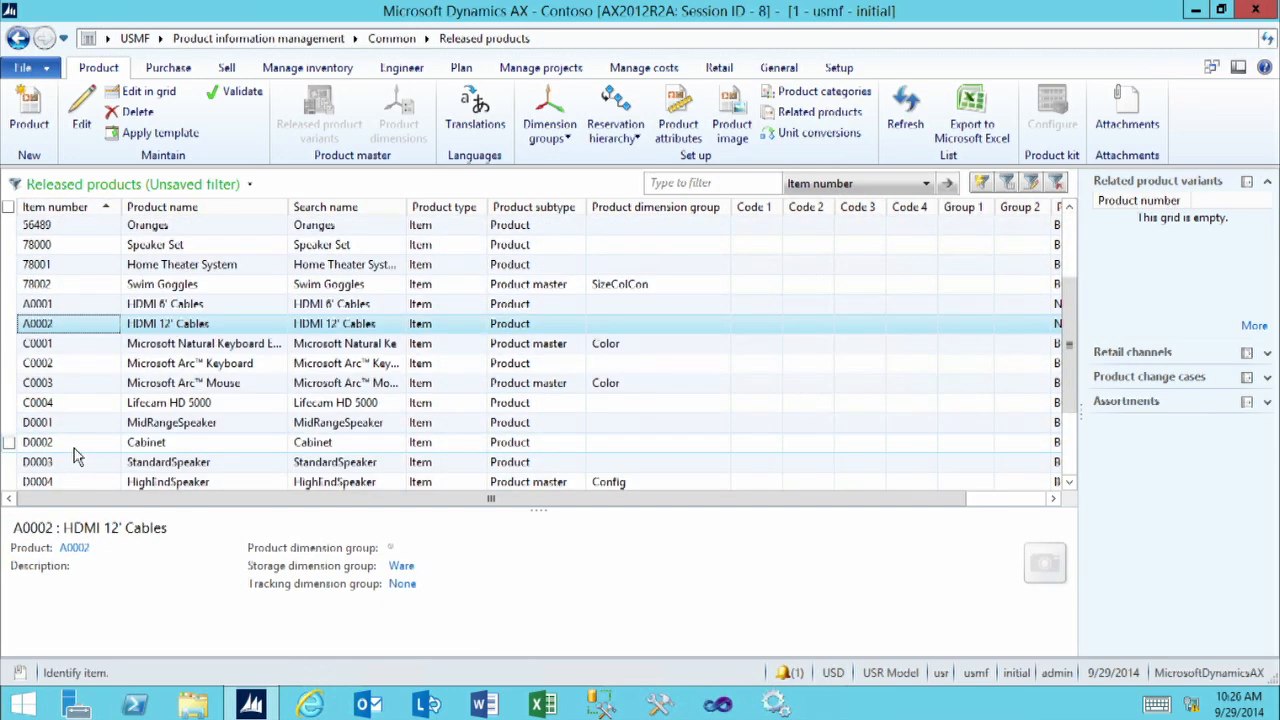
pyautogui.click(58, 465)
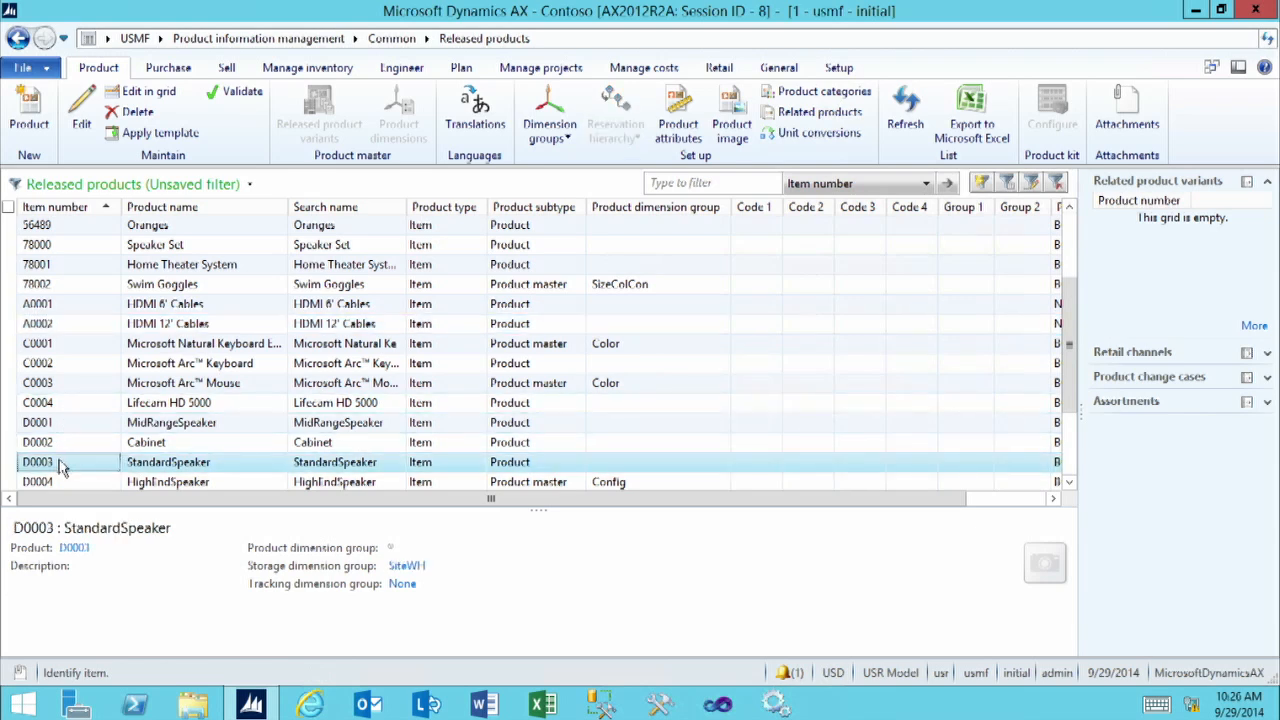
# Step: Open the BOM where-used view for item D0003, examine the versions behind each listed BOM, and close the view
pyautogui.click(403, 70)
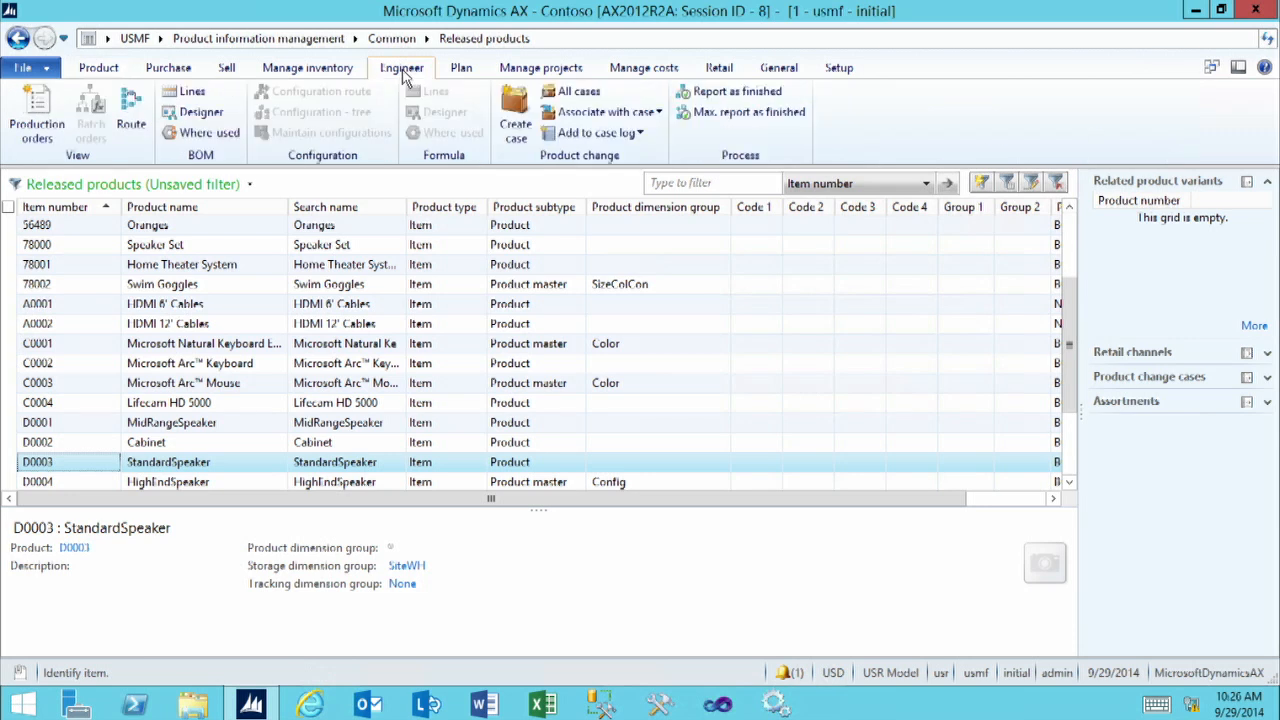
pyautogui.click(205, 136)
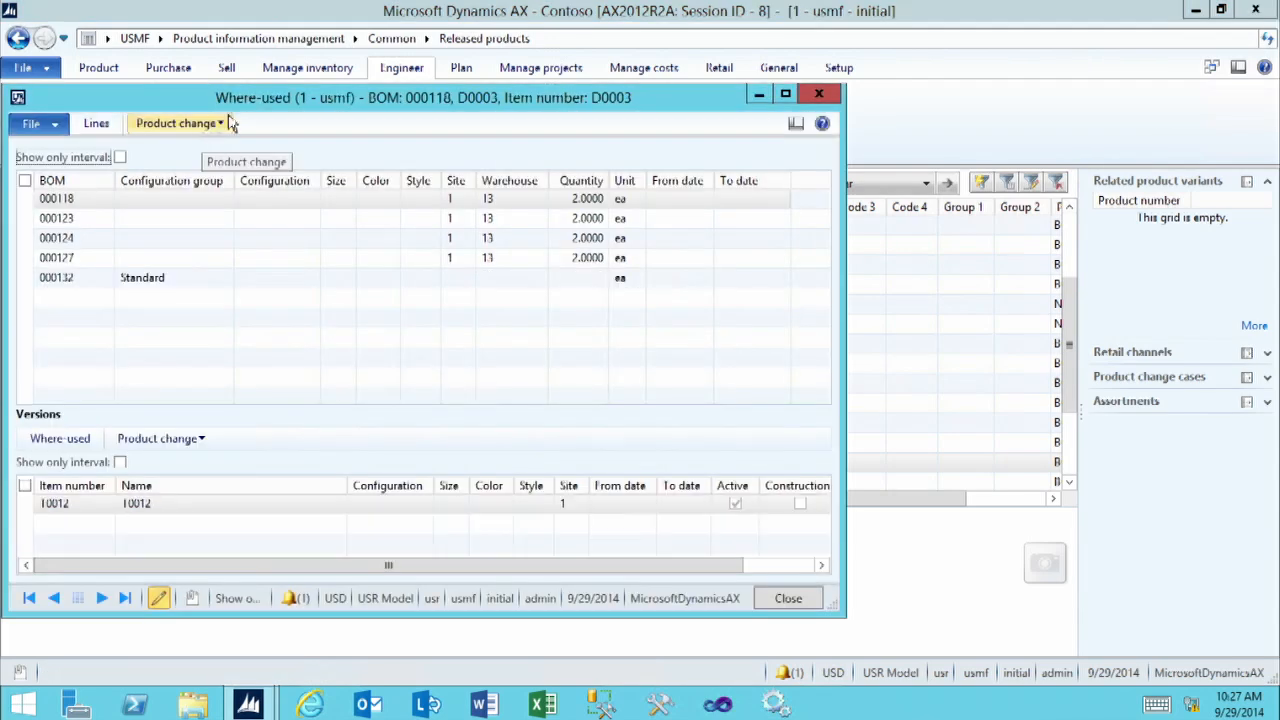
pyautogui.moveTo(294, 100); pyautogui.dragTo(449, 83)
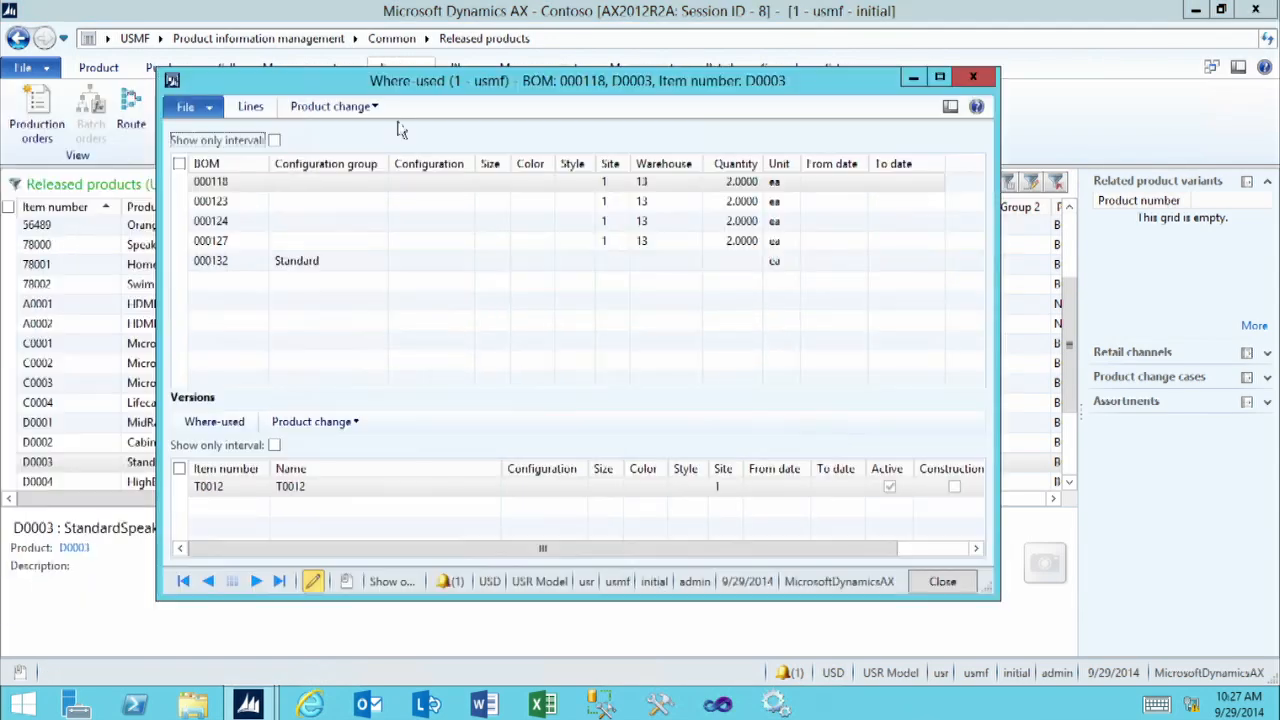
pyautogui.click(240, 182)
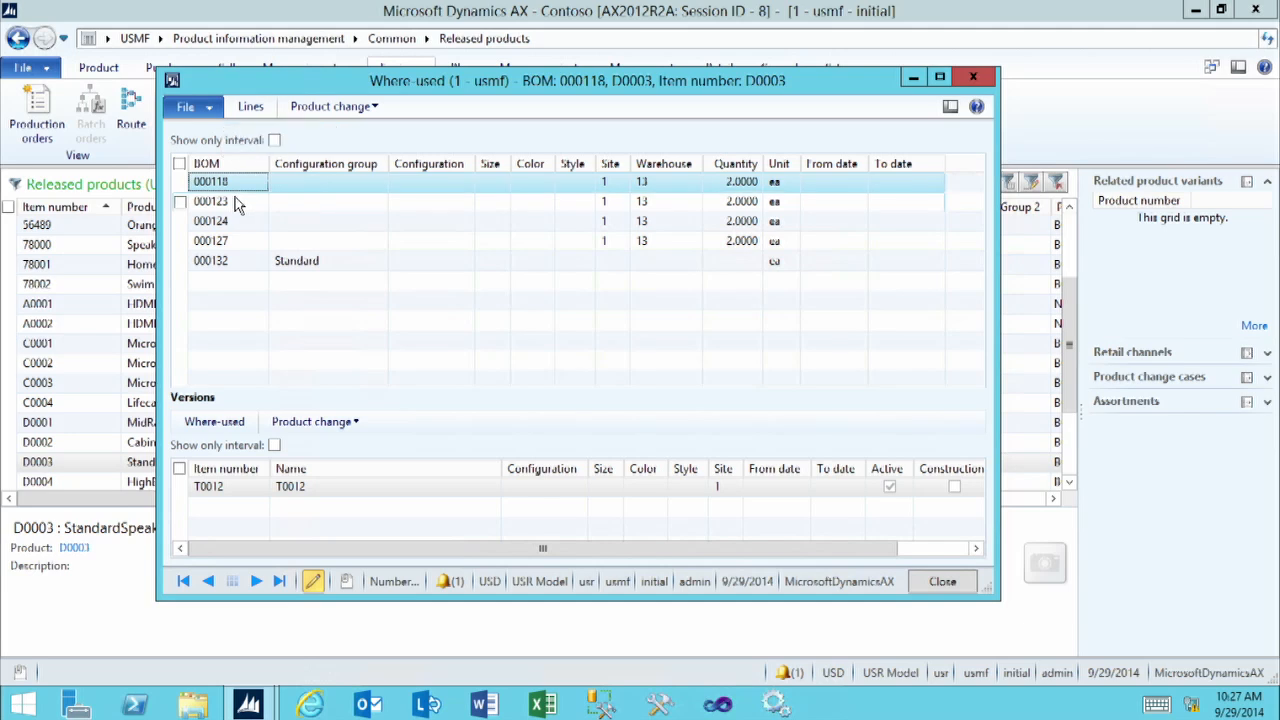
pyautogui.click(240, 202)
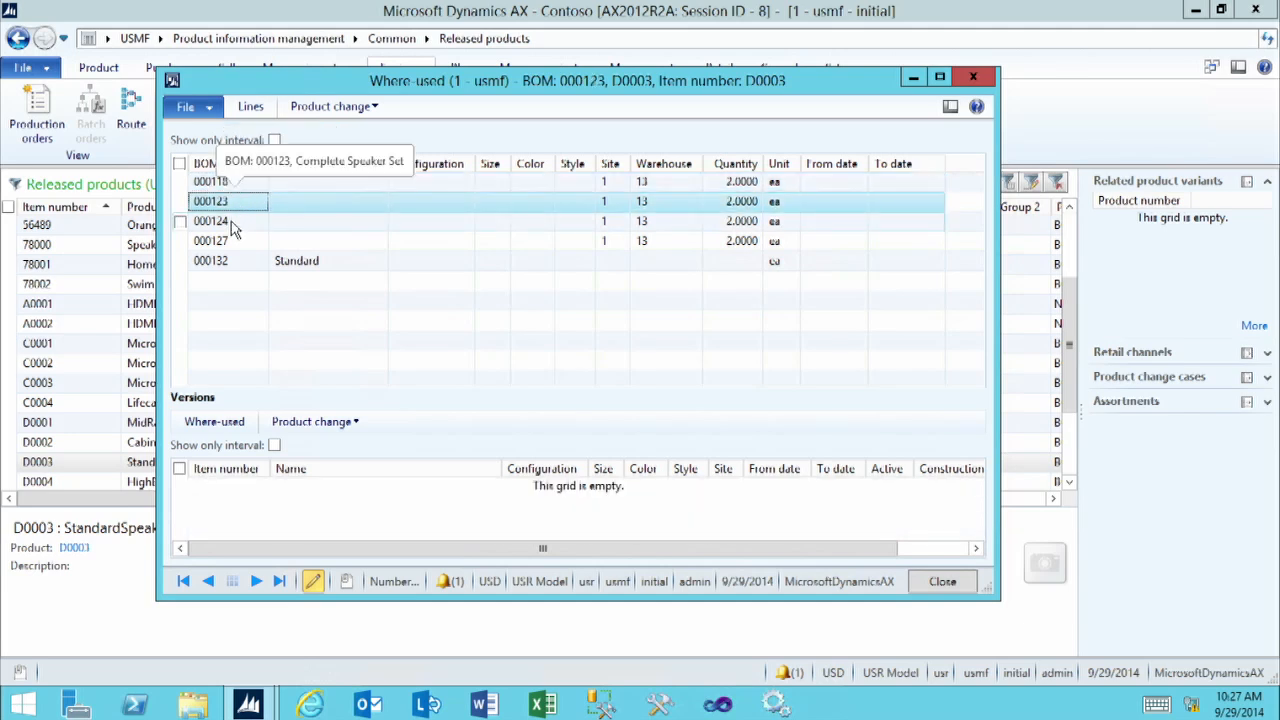
pyautogui.click(235, 222)
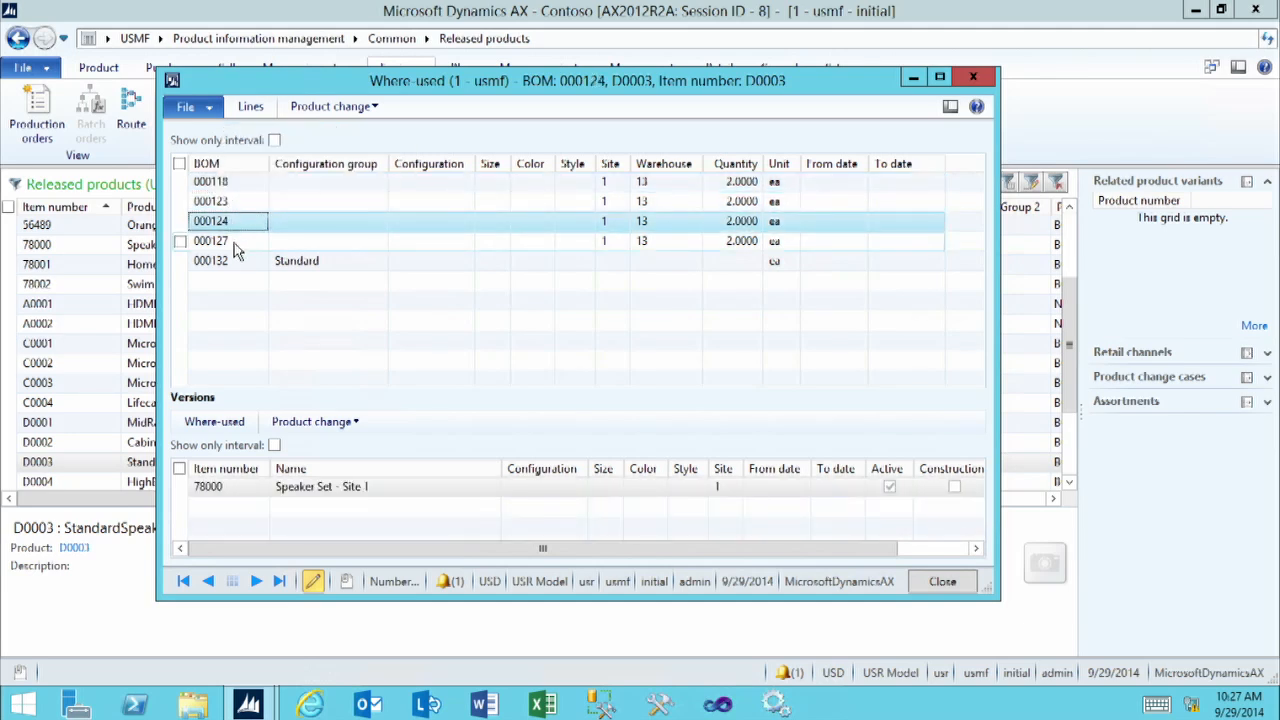
pyautogui.click(236, 244)
pyautogui.click(236, 264)
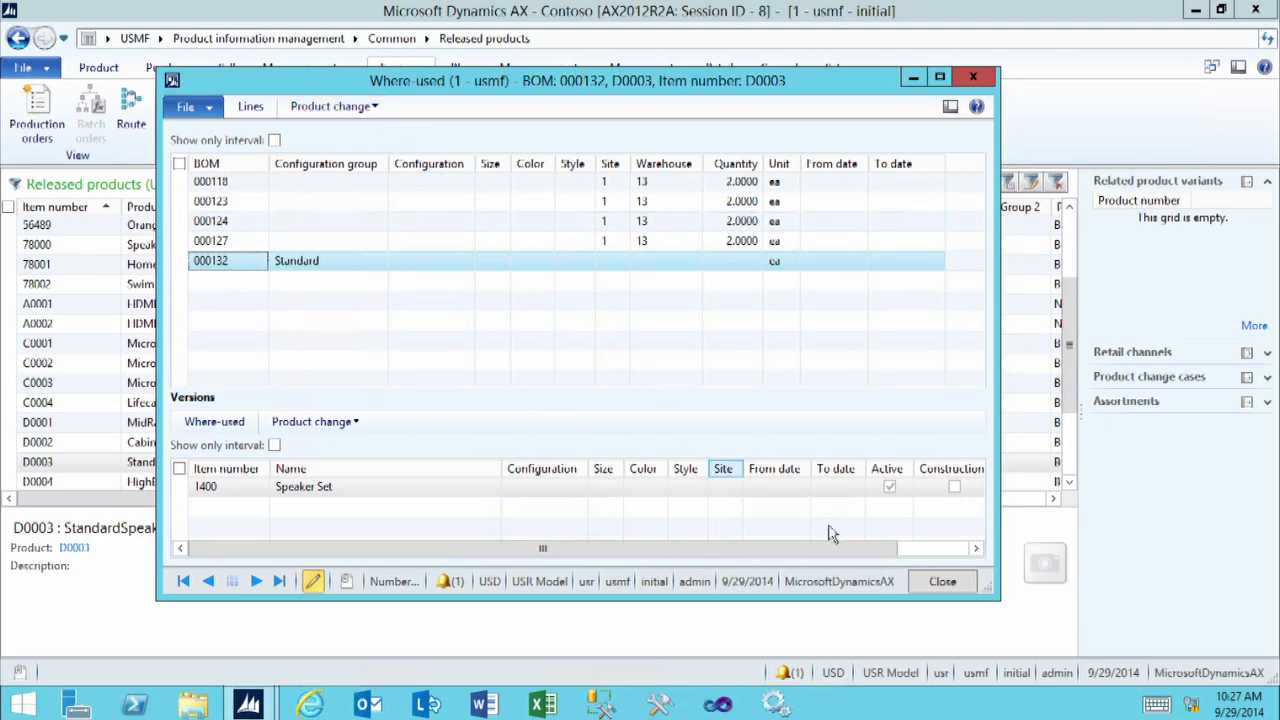
pyautogui.click(924, 584)
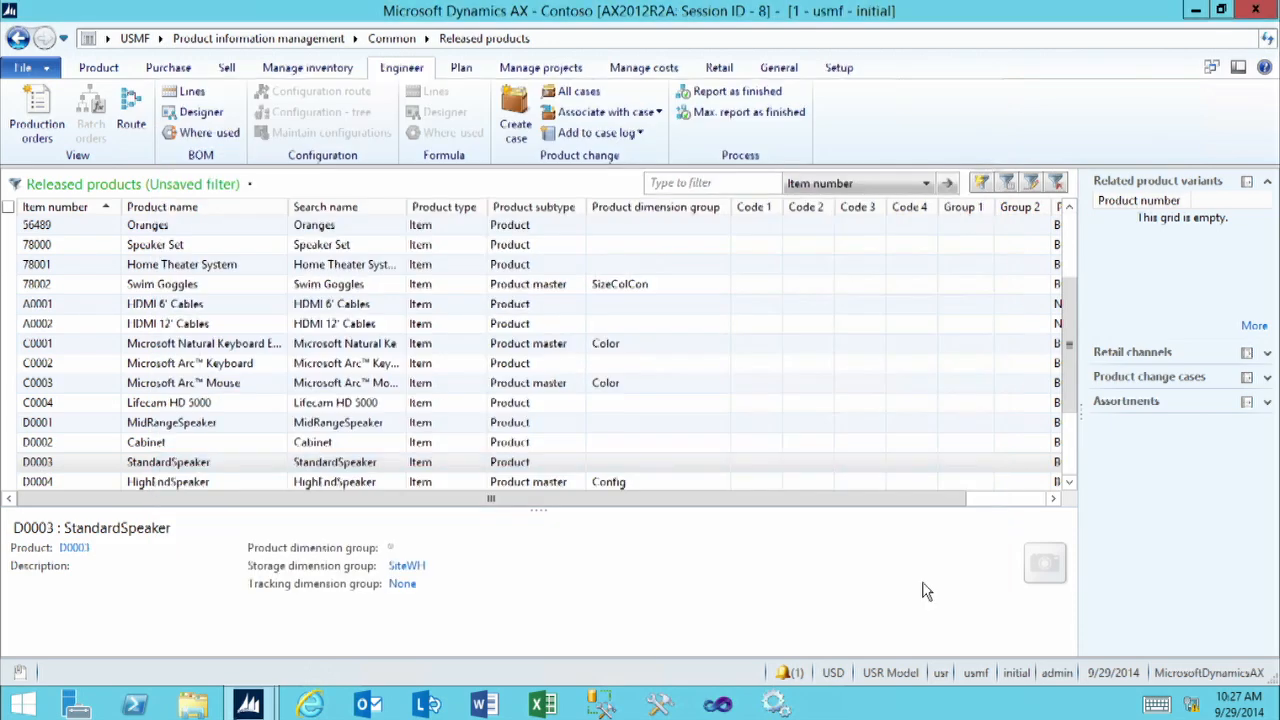
# Step: Select item 1400, Speaker Set, in the released products list and open its BOM lines
pyautogui.click(214, 464)
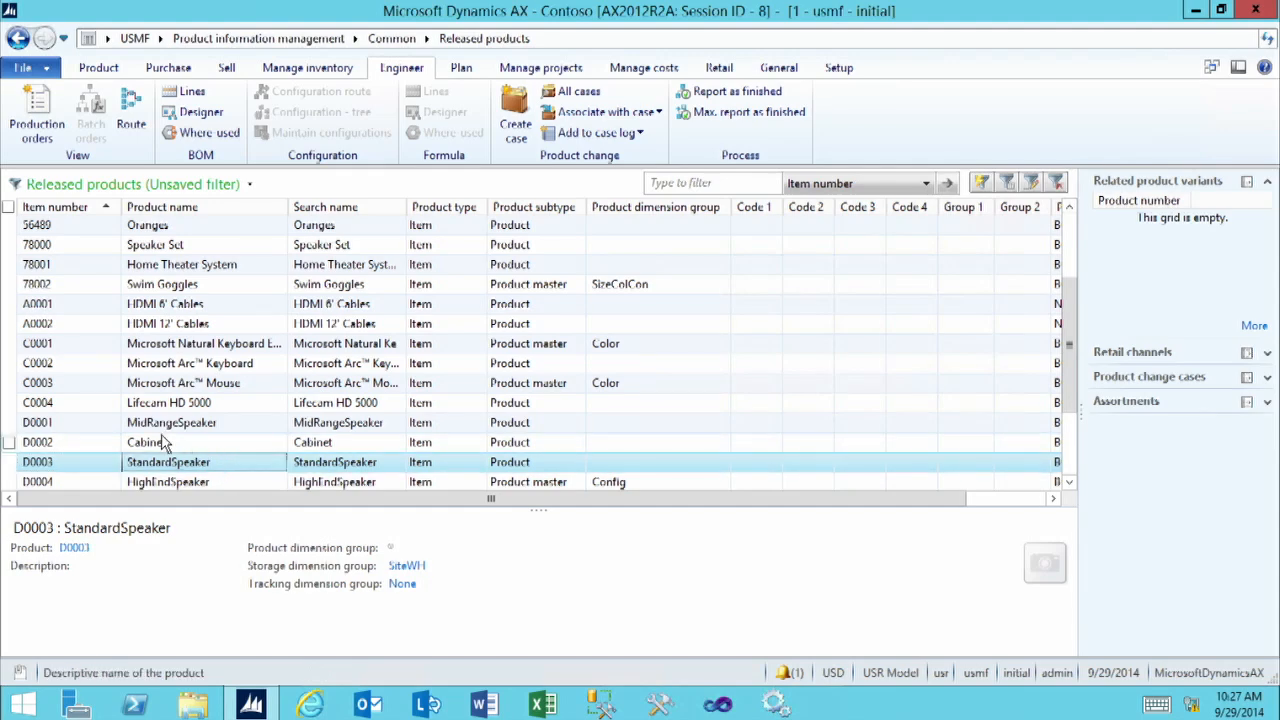
pyautogui.scroll(-2, 162, 443)
pyautogui.scroll(4, 140, 442)
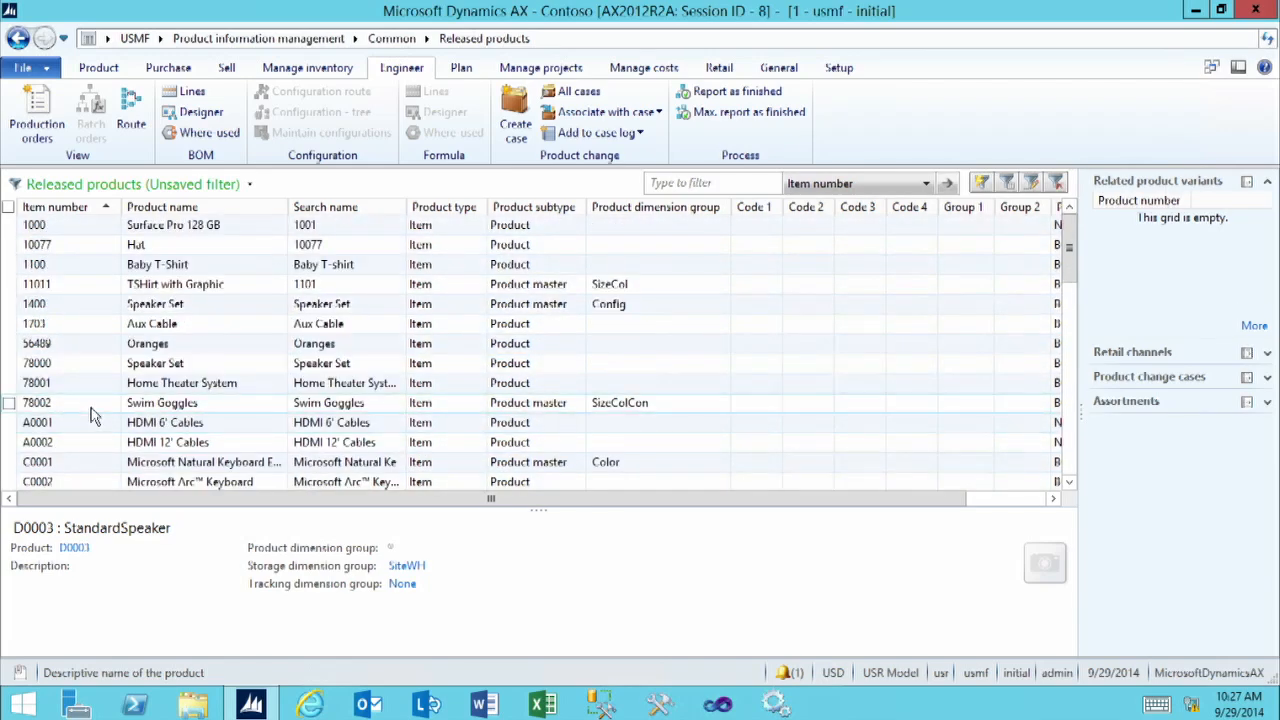
pyautogui.click(40, 306)
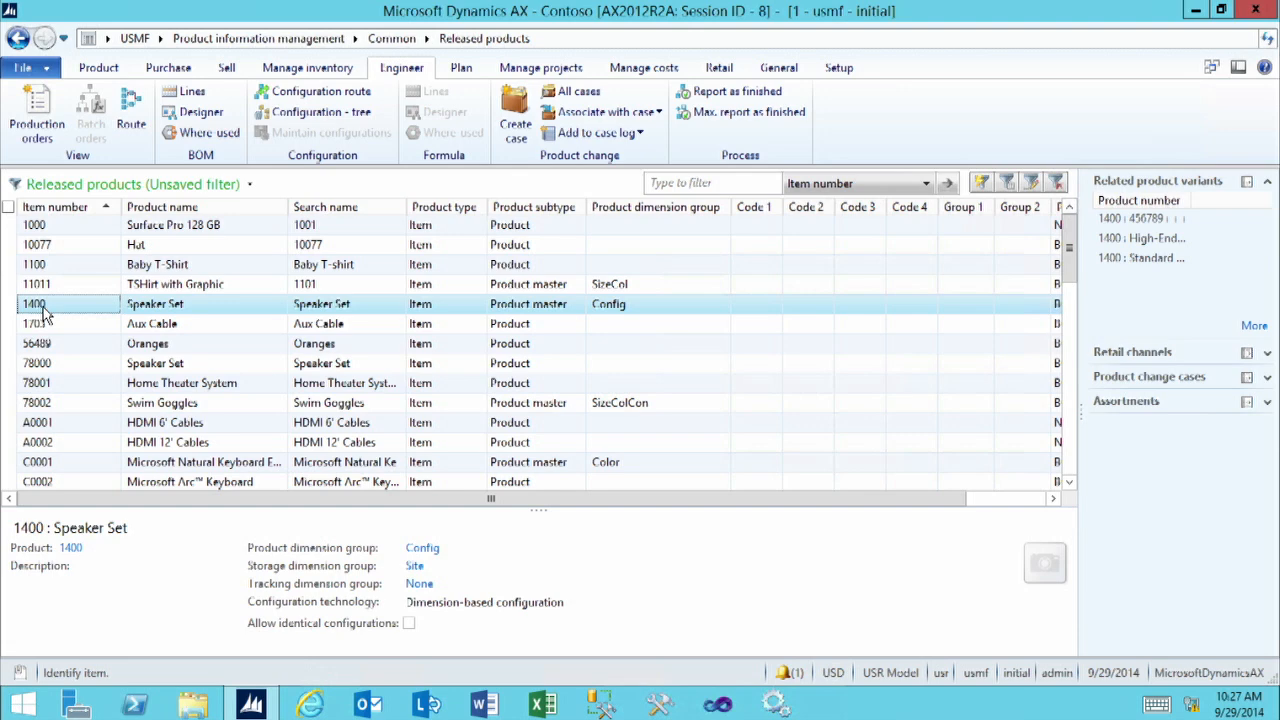
pyautogui.click(194, 93)
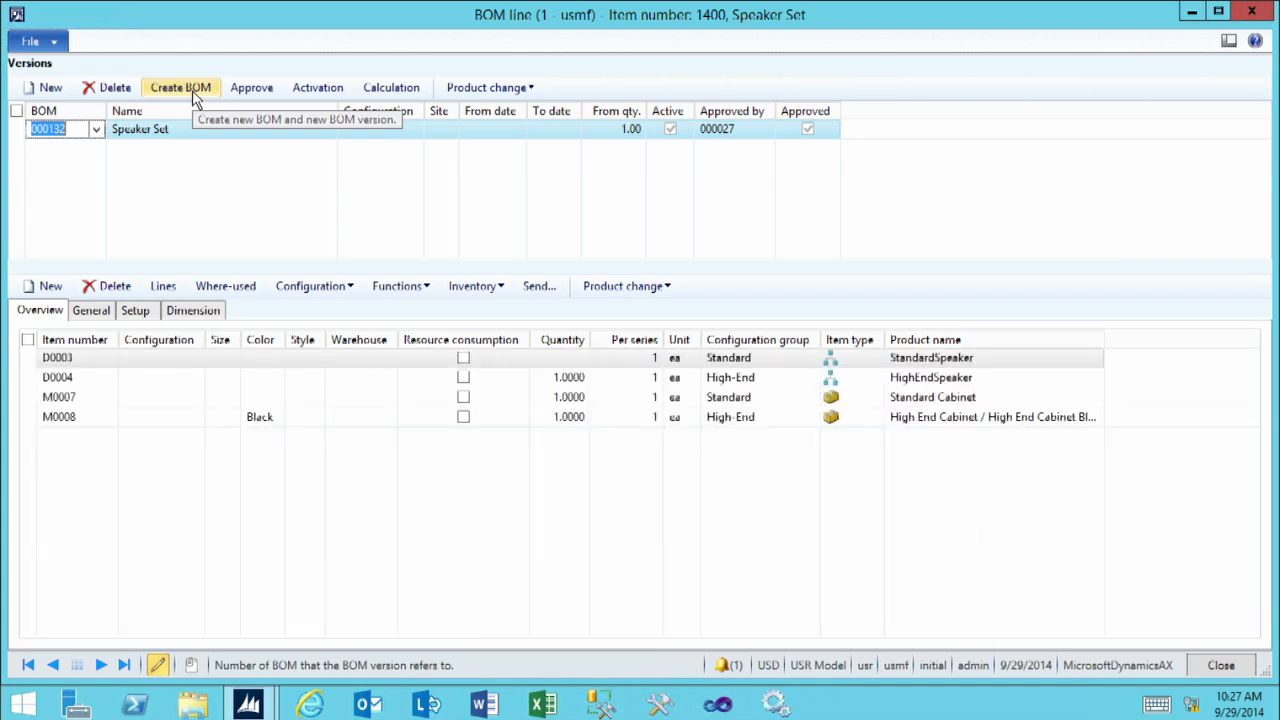
# Step: Check where component D0003 is used from its BOM line, including the where-used of version T0012, and close both windows
pyautogui.click(78, 358)
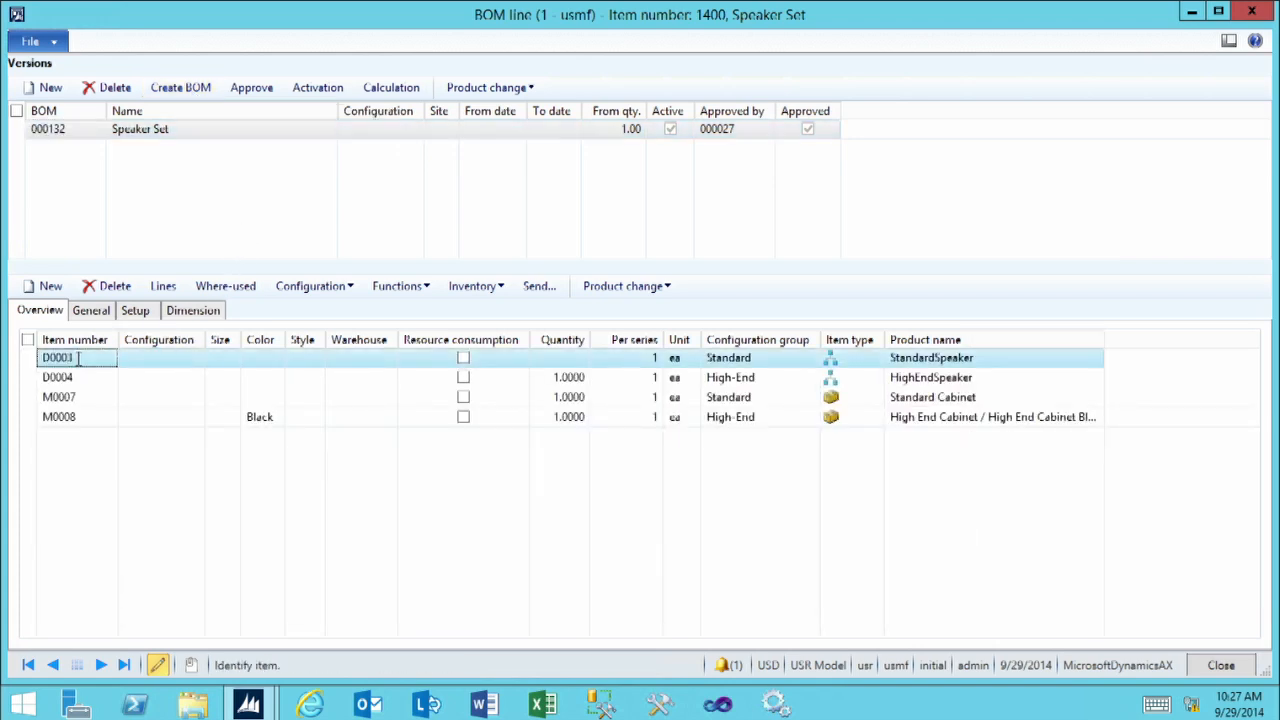
pyautogui.click(78, 358)
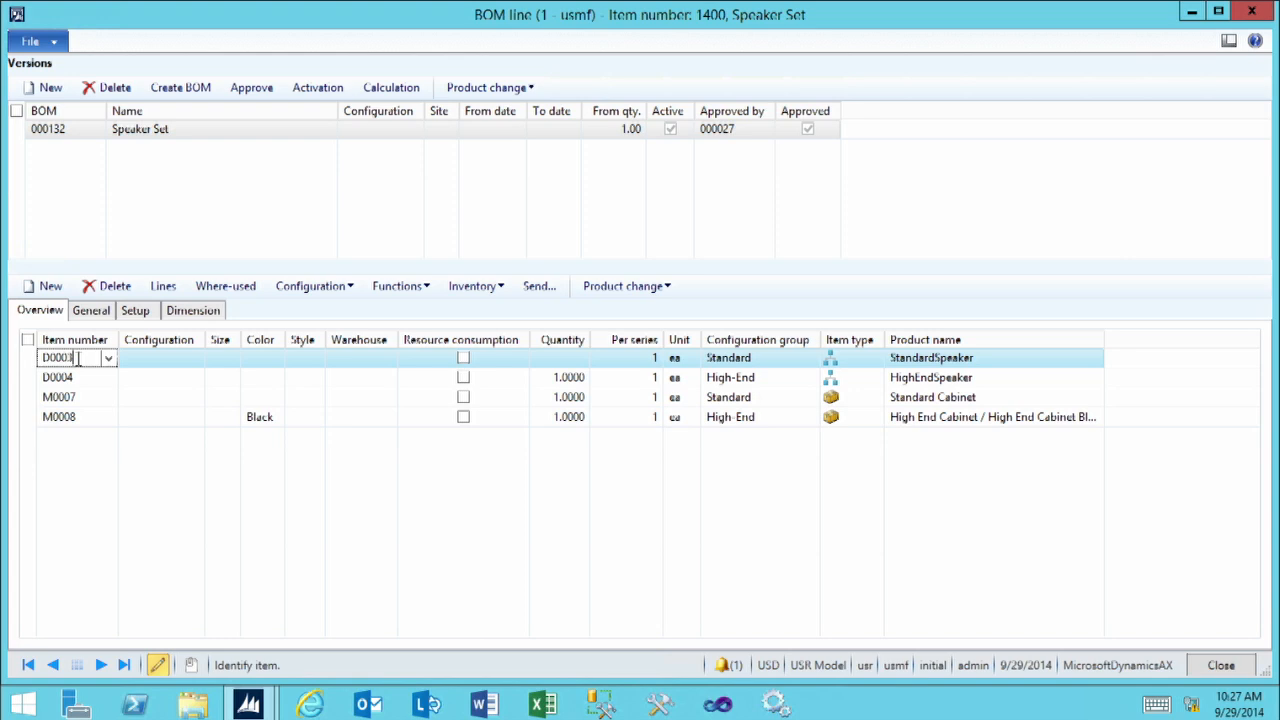
pyautogui.click(228, 290)
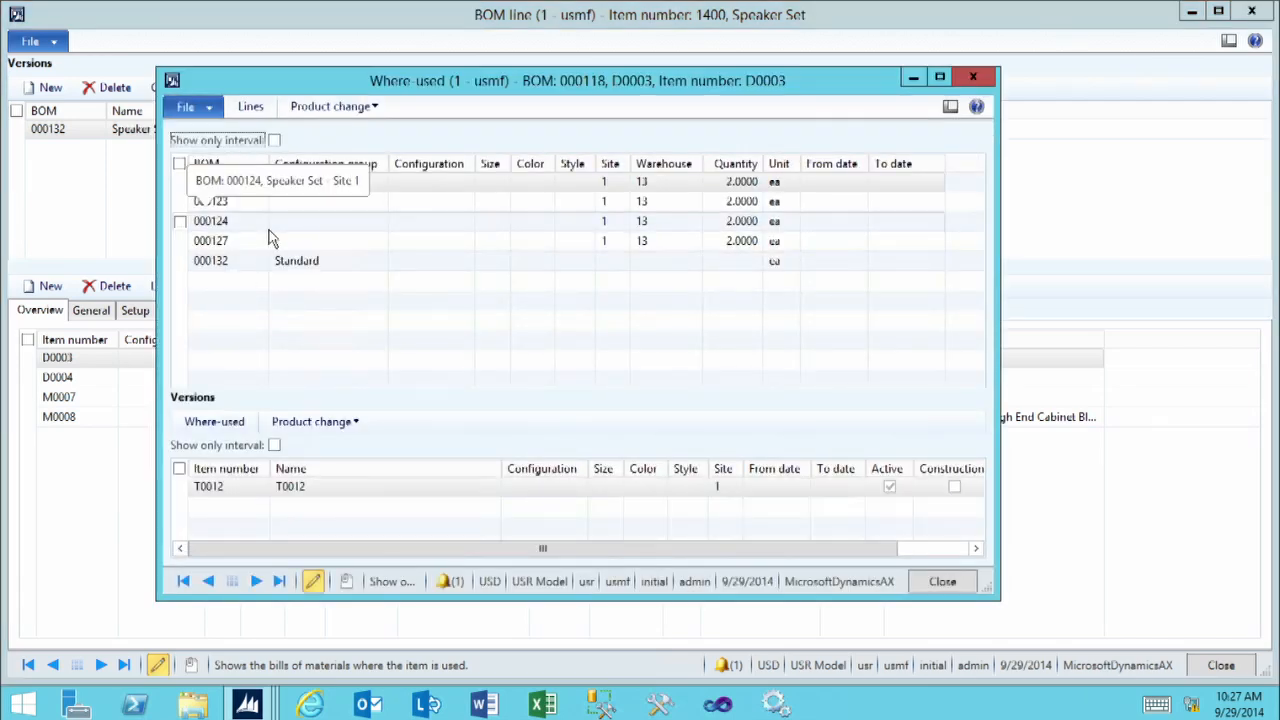
pyautogui.click(233, 490)
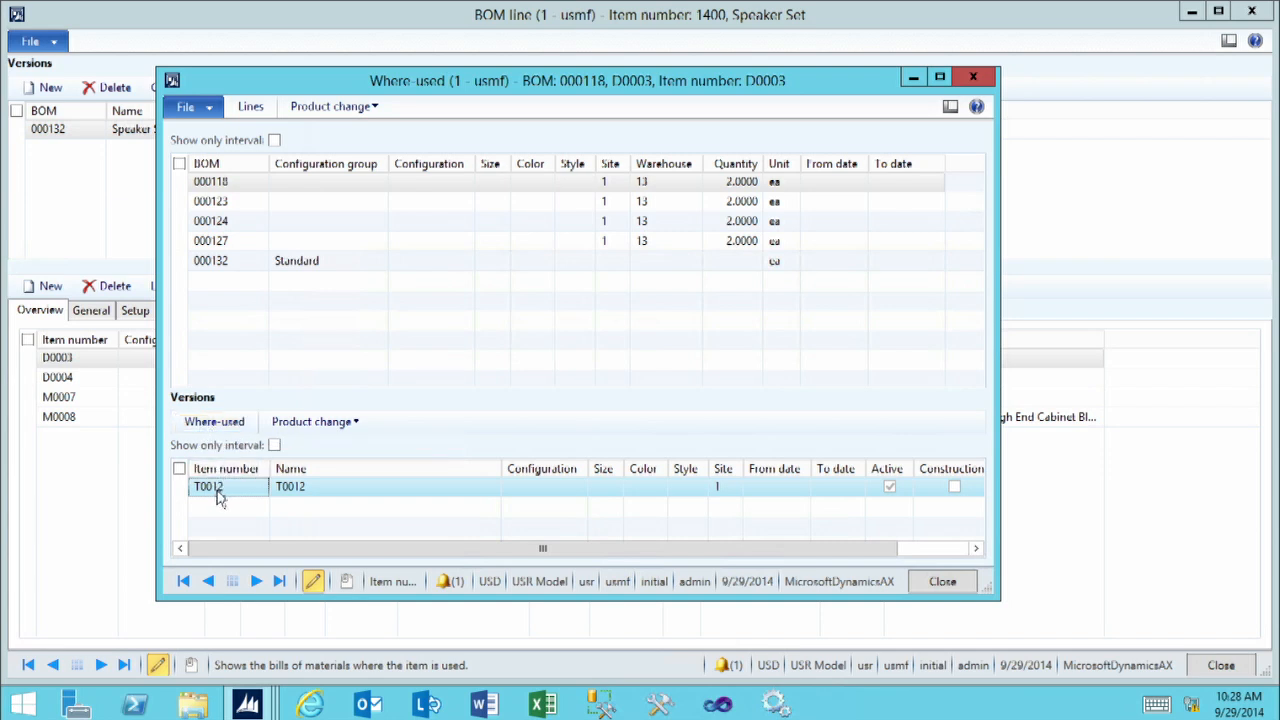
pyautogui.click(222, 424)
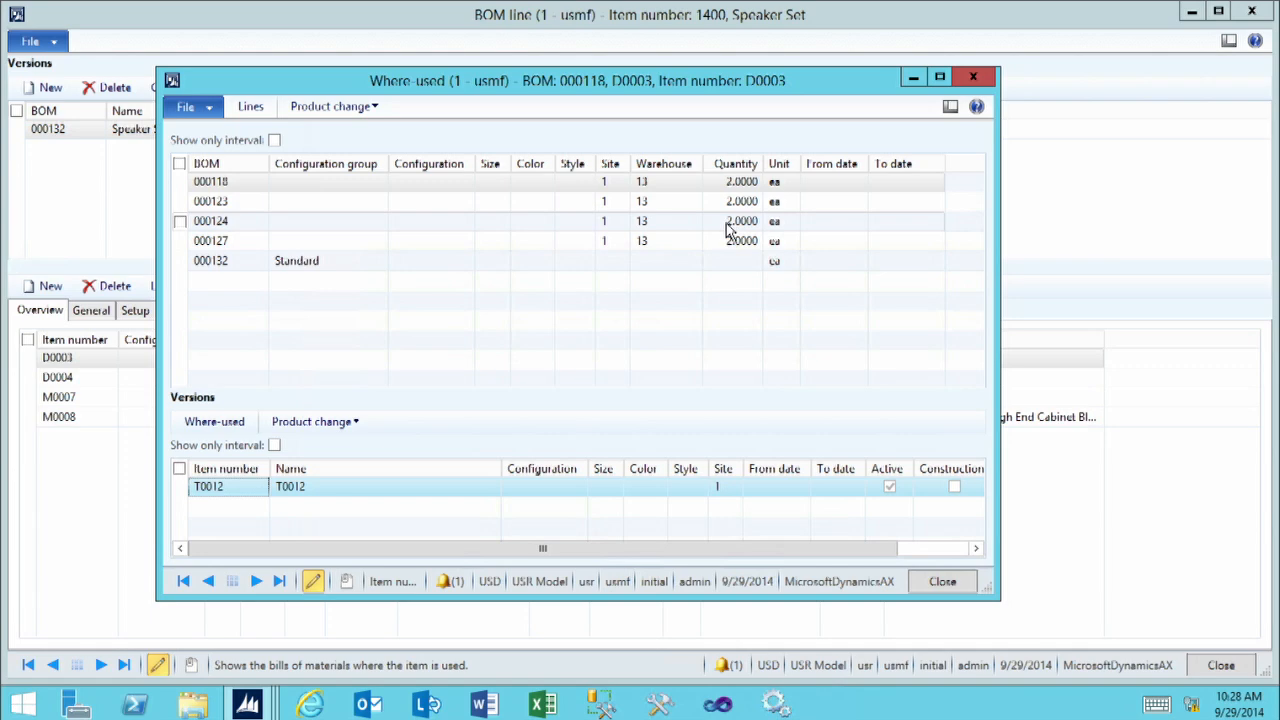
pyautogui.click(972, 79)
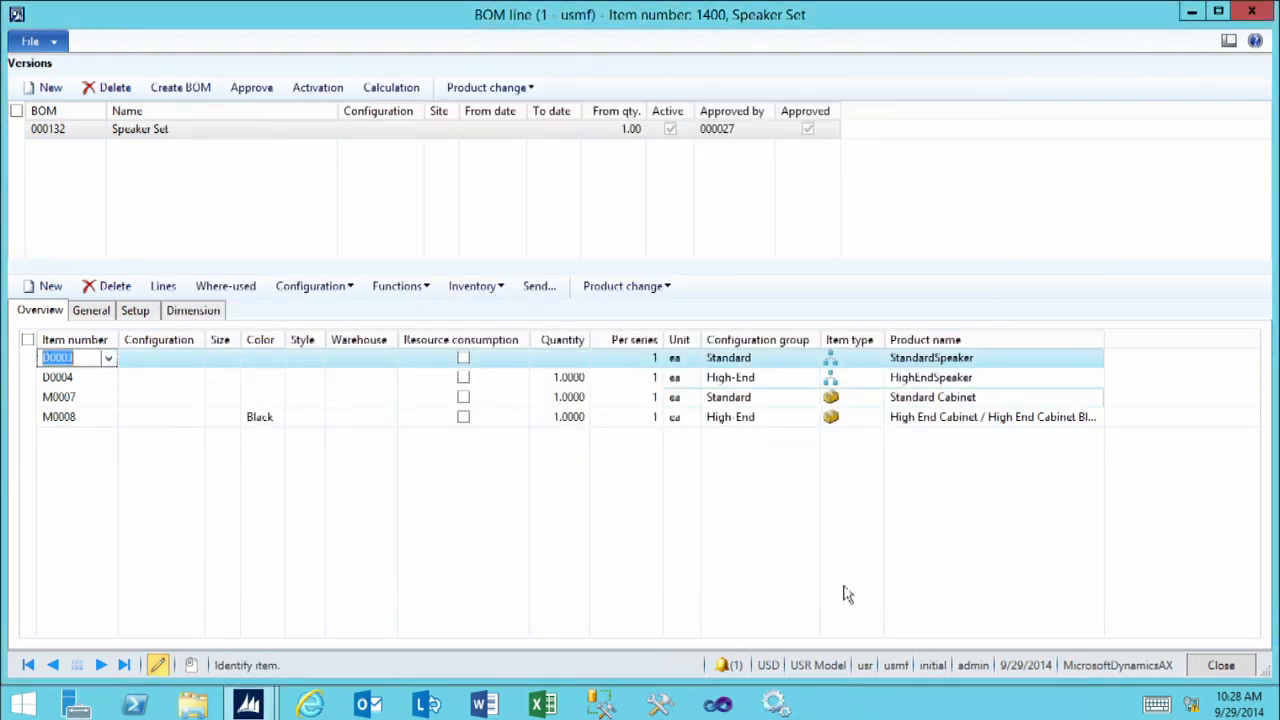
pyautogui.click(1221, 665)
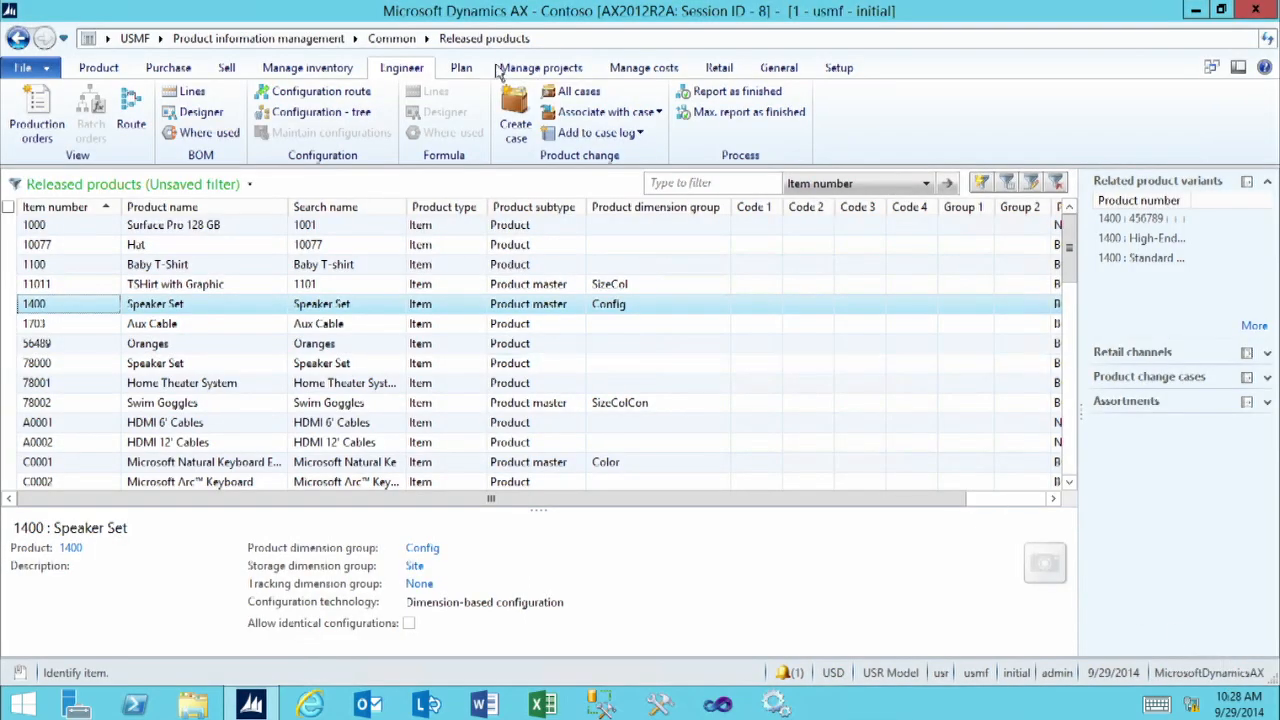
# Step: Open the bills of materials Calculation report in Inventory management and review its view parameters
pyautogui.click(157, 41)
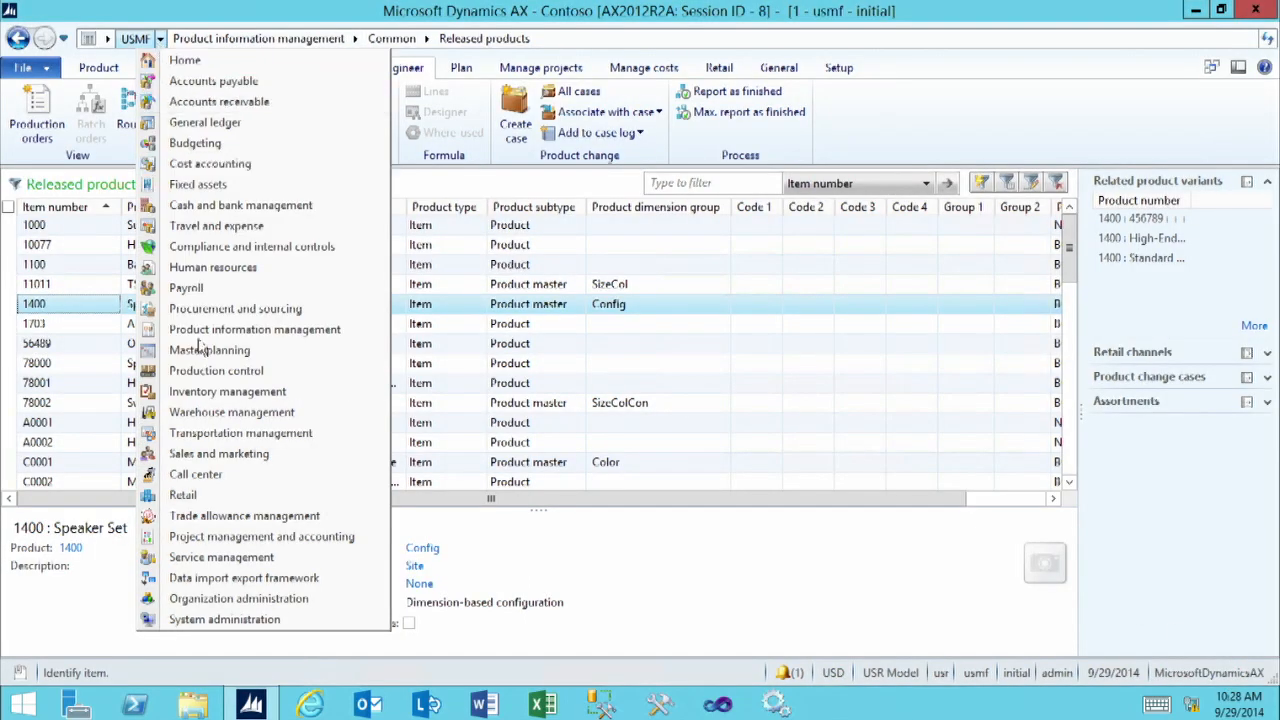
pyautogui.click(209, 394)
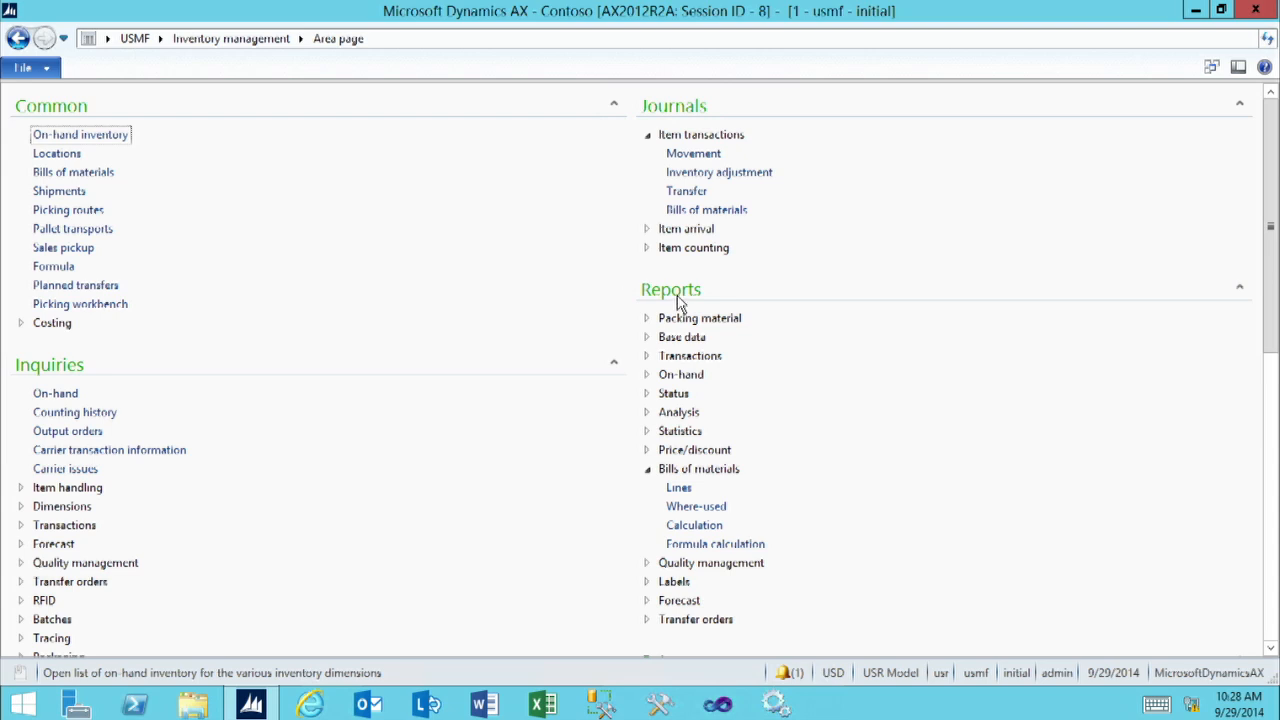
pyautogui.click(697, 526)
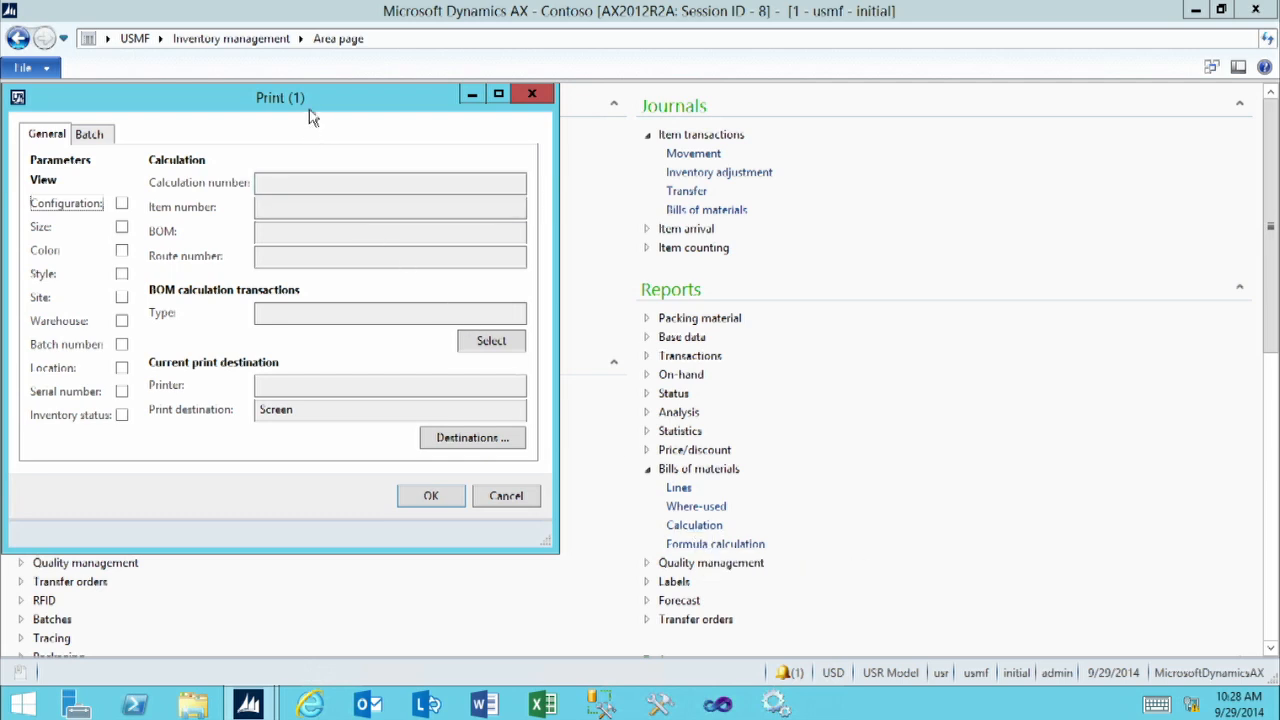
pyautogui.moveTo(389, 109); pyautogui.dragTo(513, 110)
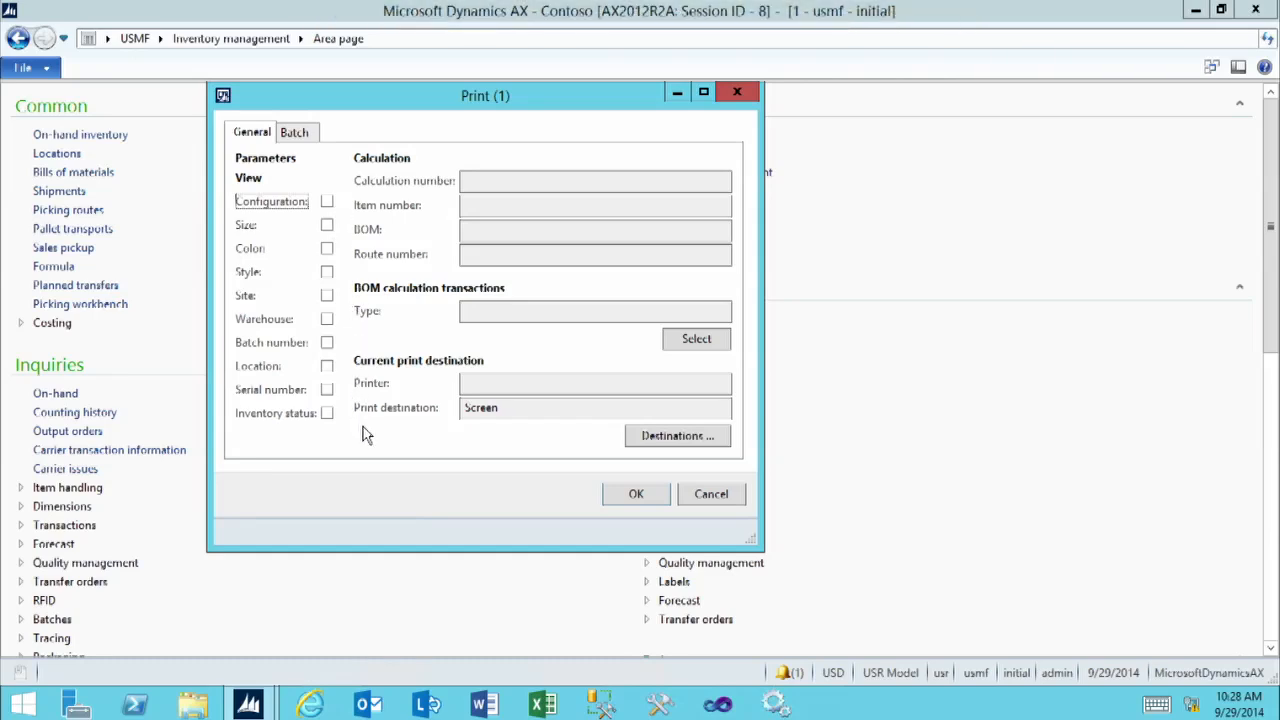
# Step: Set the item number criterion of the Calculation report query to 1400
pyautogui.click(681, 341)
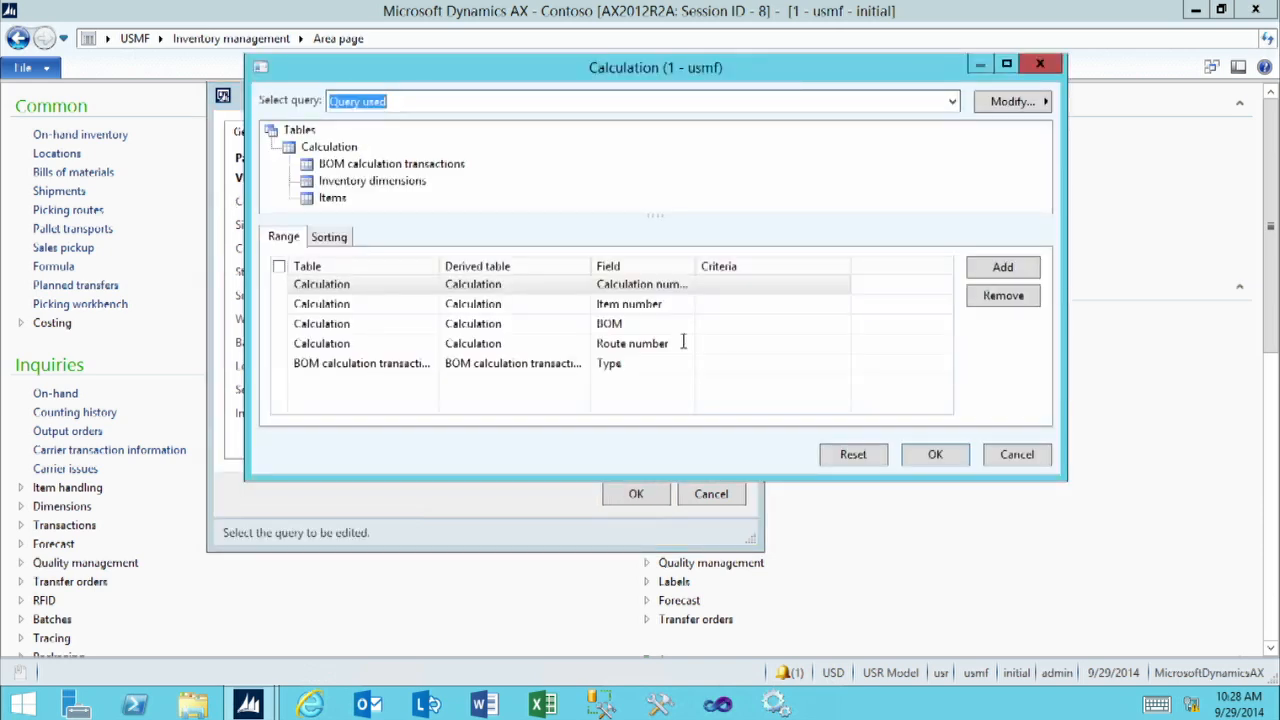
pyautogui.click(701, 304)
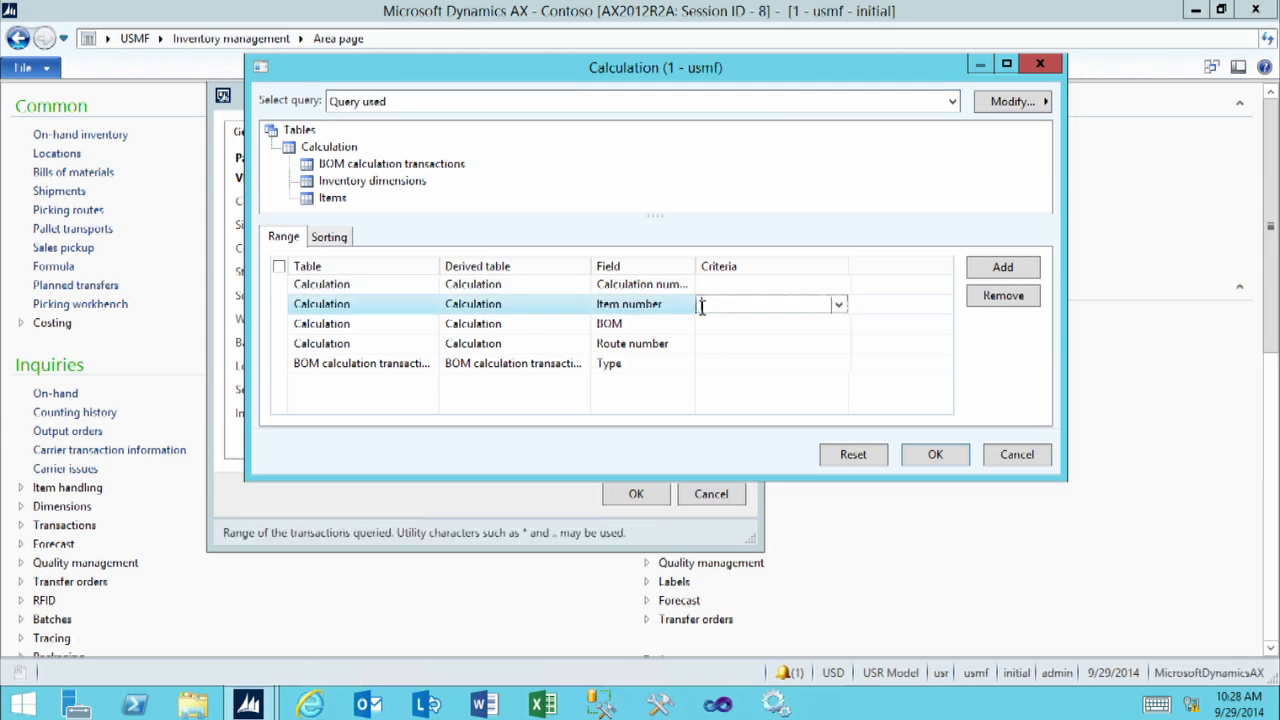
pyautogui.click(839, 305)
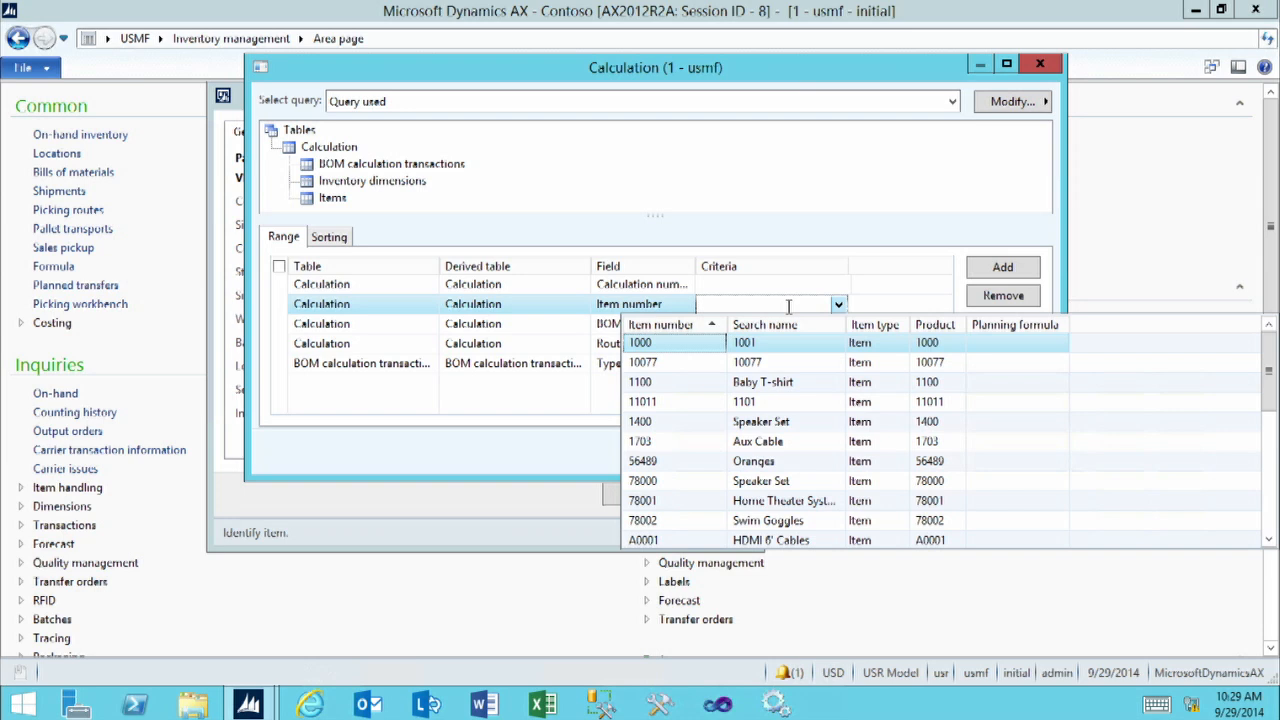
pyautogui.click(656, 424)
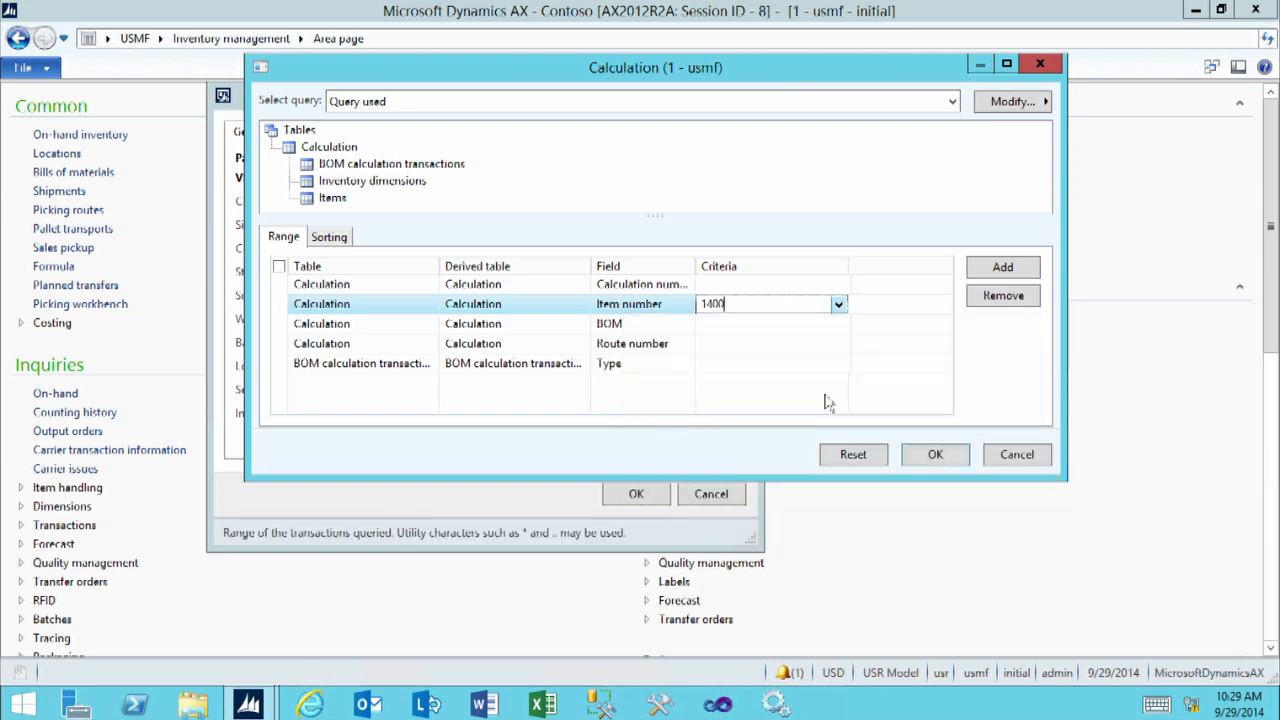
# Step: Set the calculation number criterion to 001805, chosen from the calculations filtered by item number 1400
pyautogui.click(800, 284)
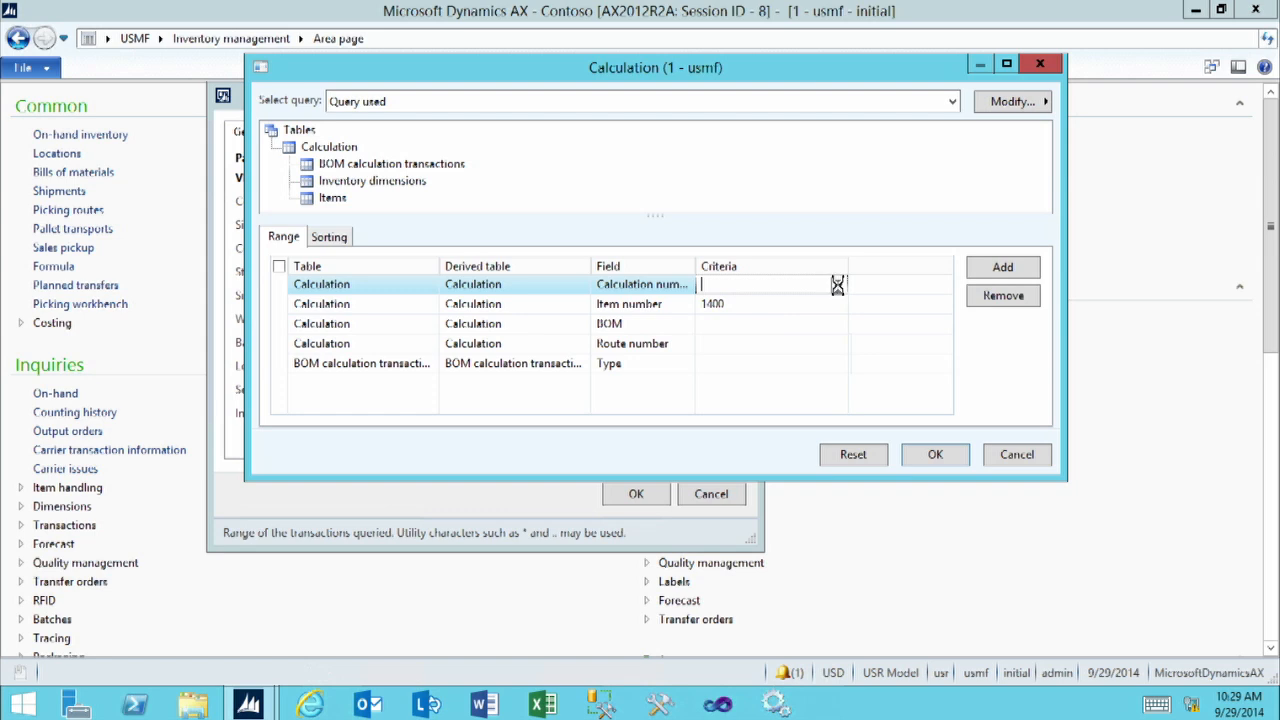
pyautogui.click(838, 286)
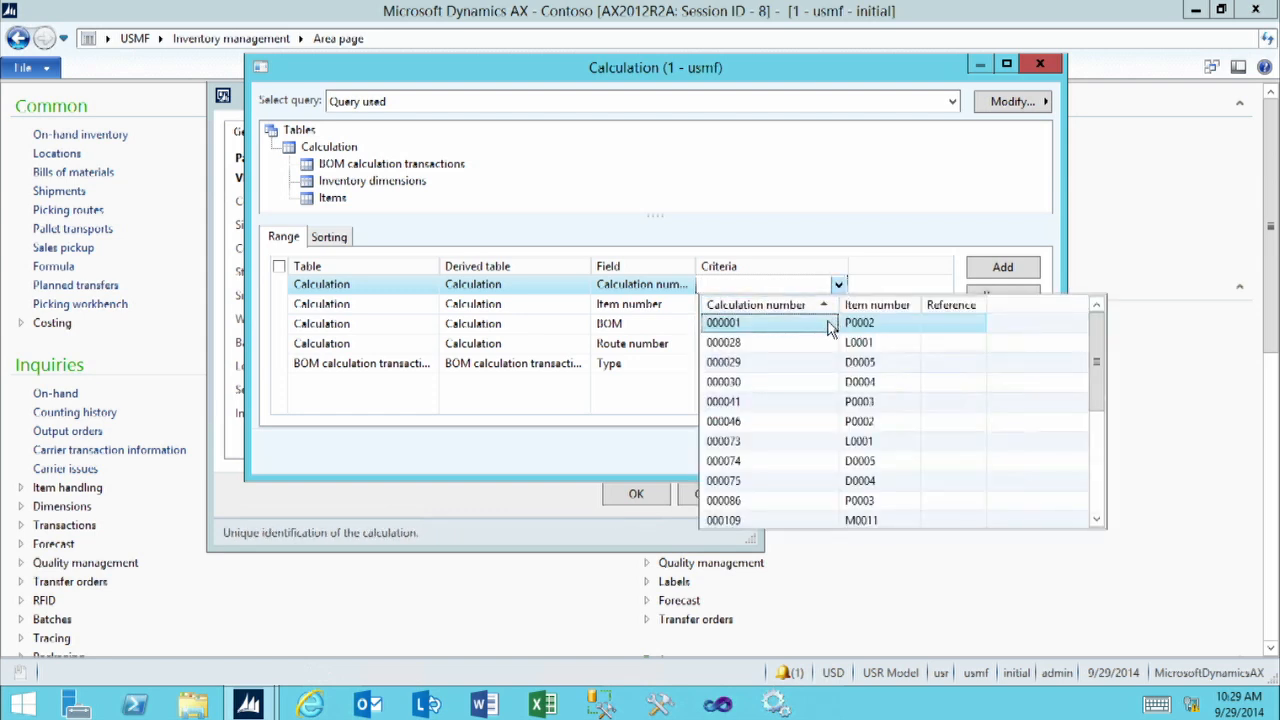
pyautogui.press('Tab')
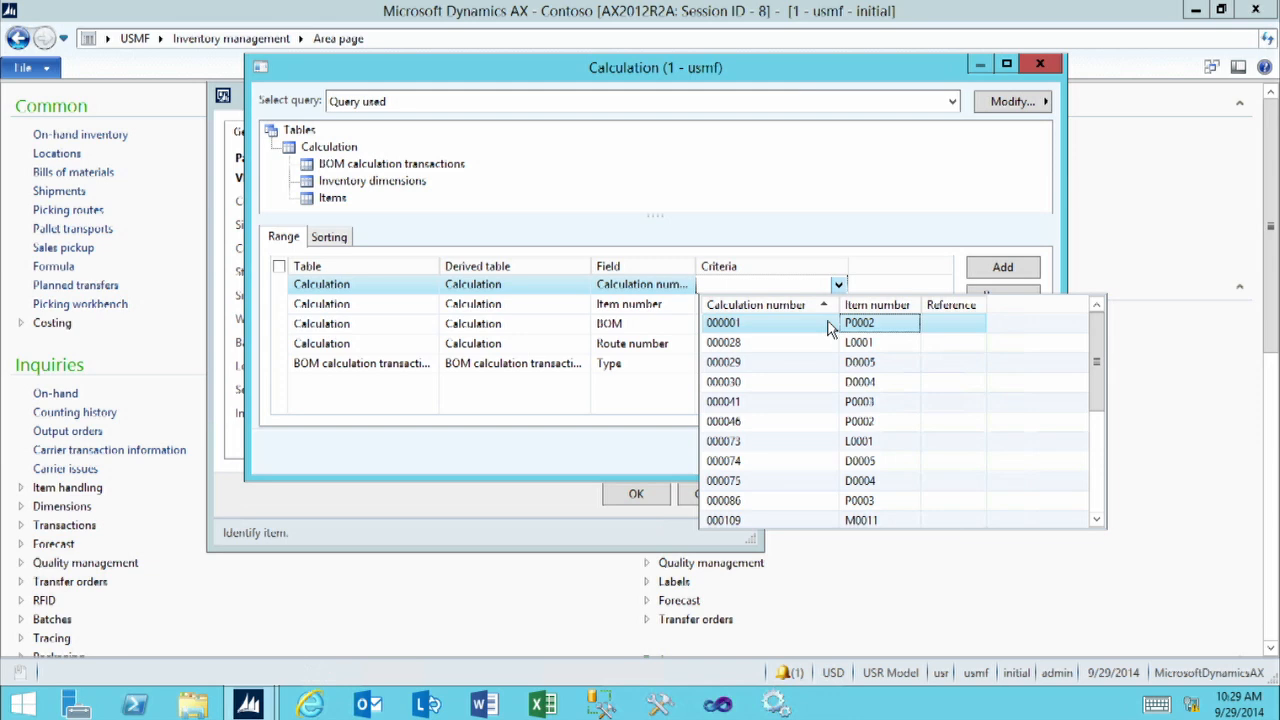
pyautogui.hotkey('ctrl', 'g')
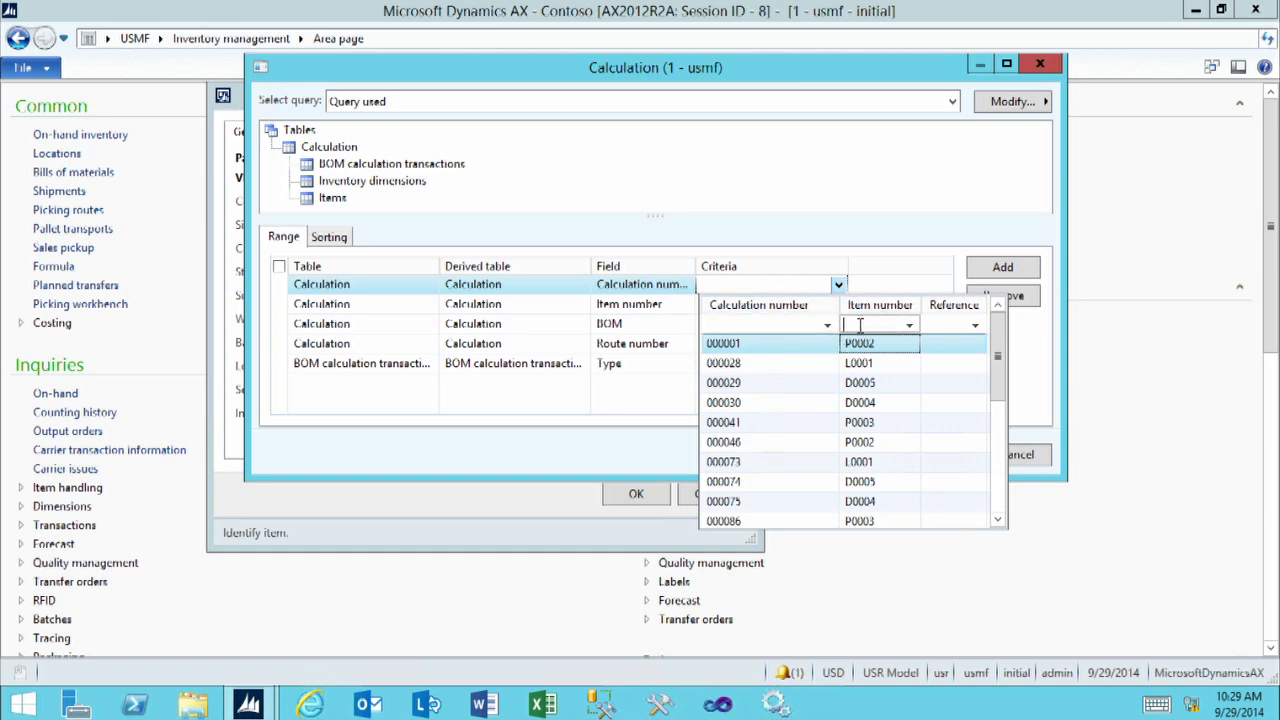
pyautogui.write('l400')
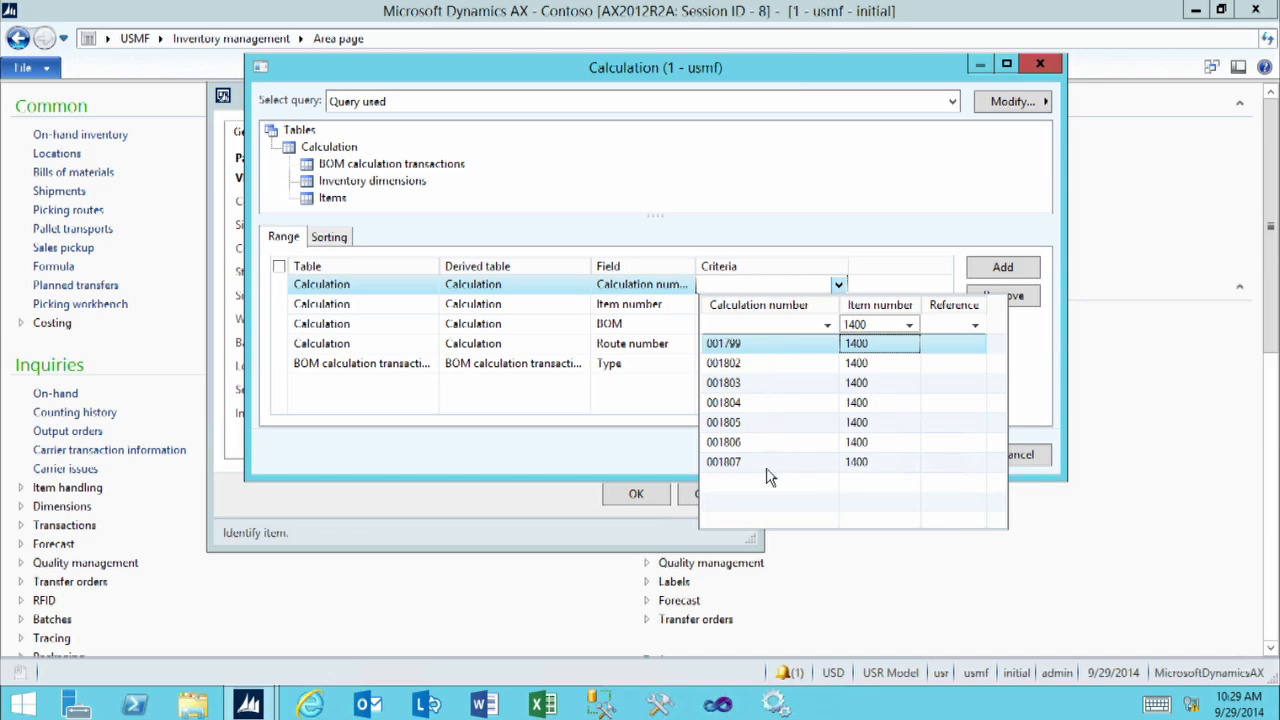
pyautogui.click(735, 428)
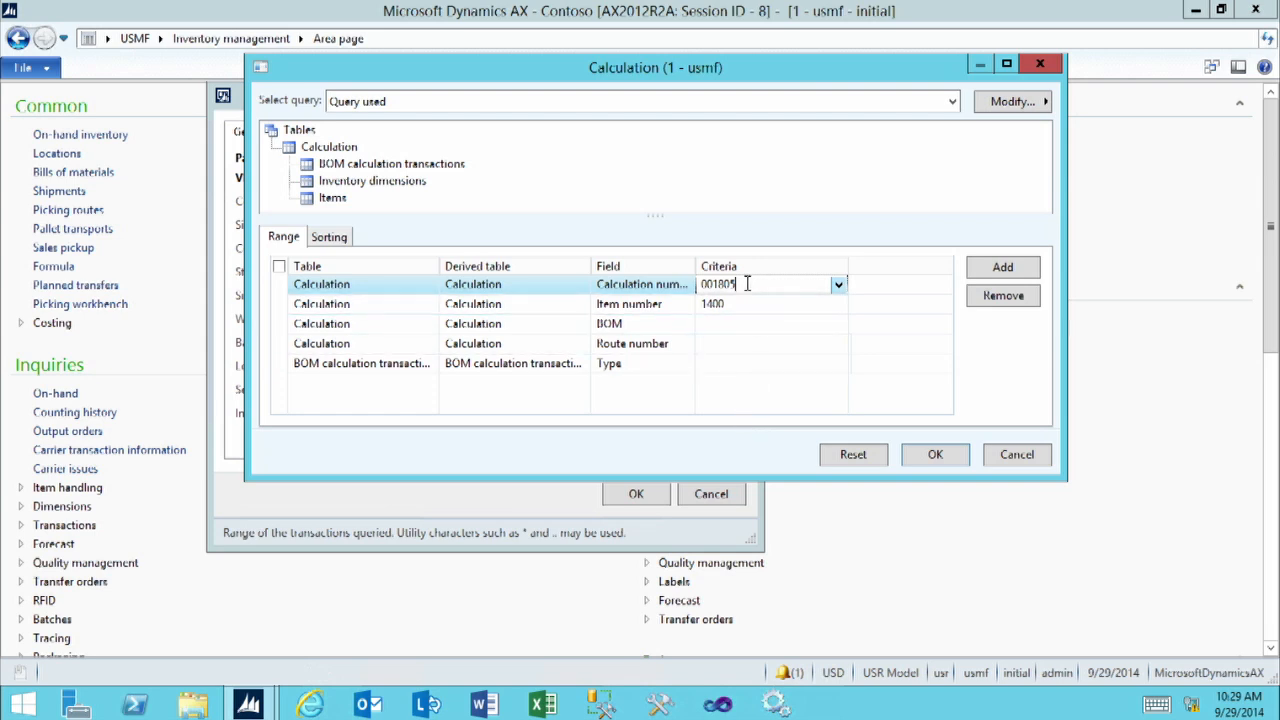
# Step: Confirm the query criteria, run the Calculation report to the screen, and close the report
pyautogui.click(935, 456)
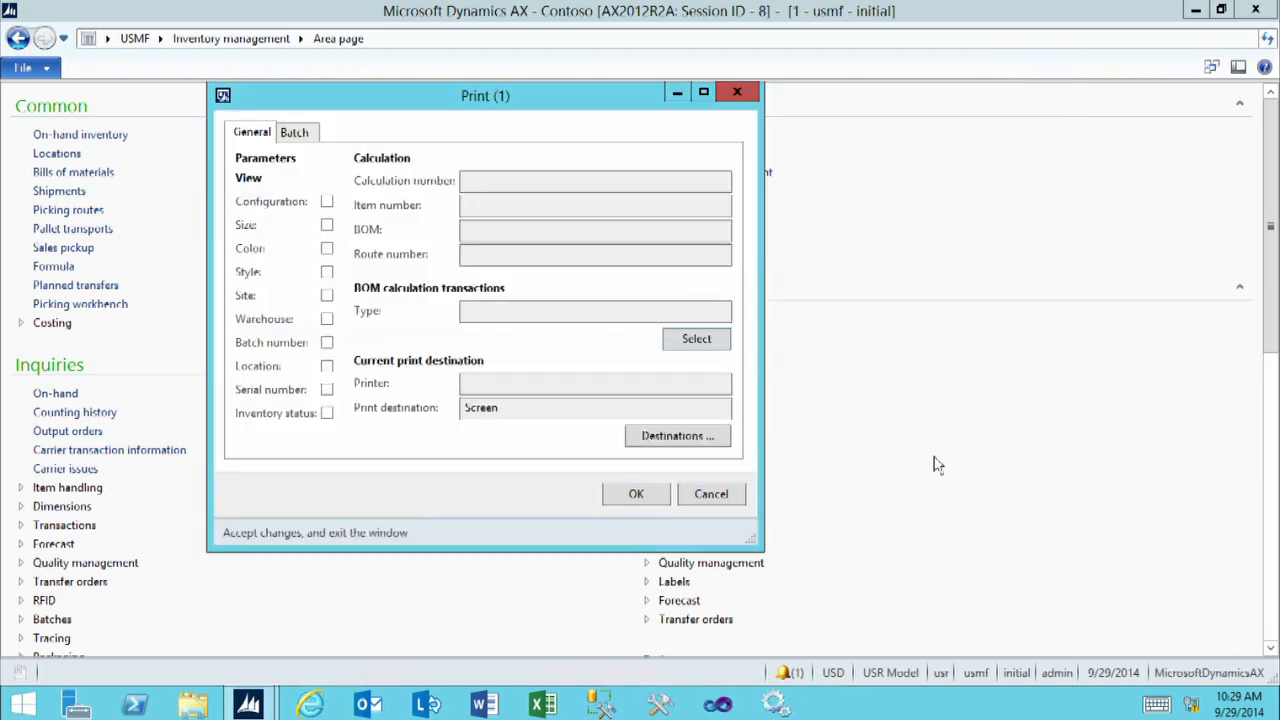
pyautogui.click(642, 503)
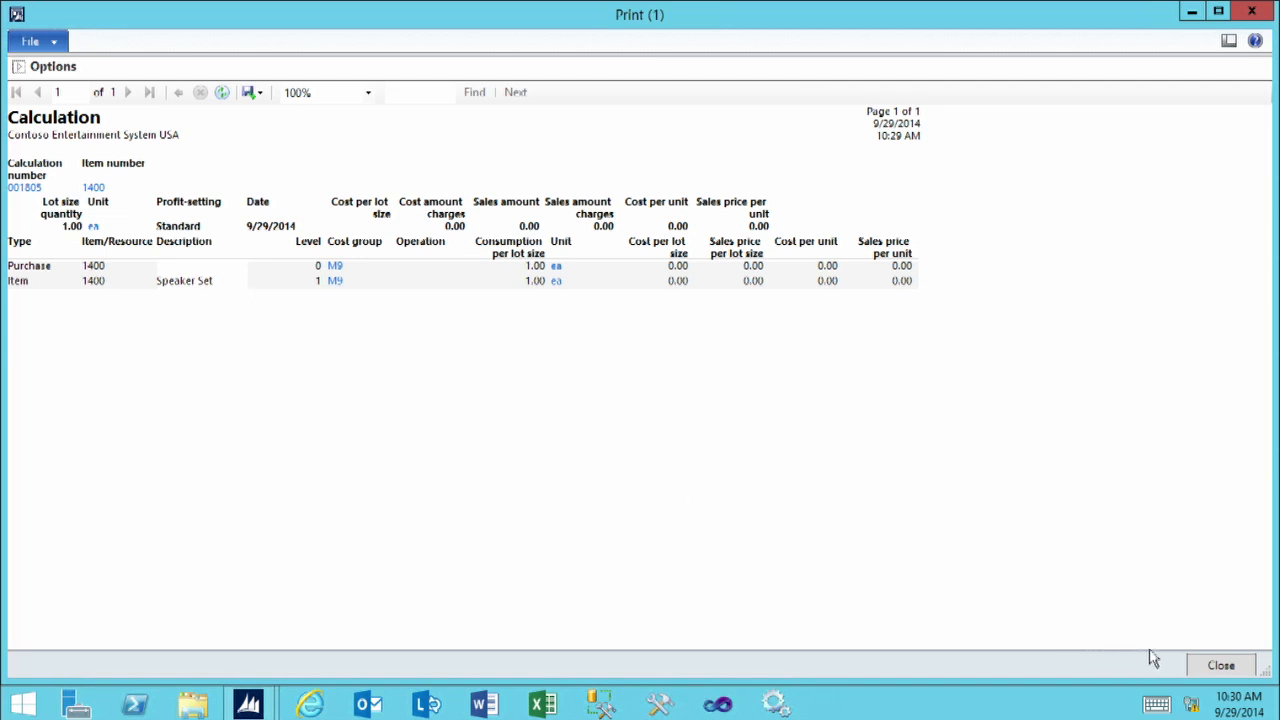
pyautogui.click(1221, 666)
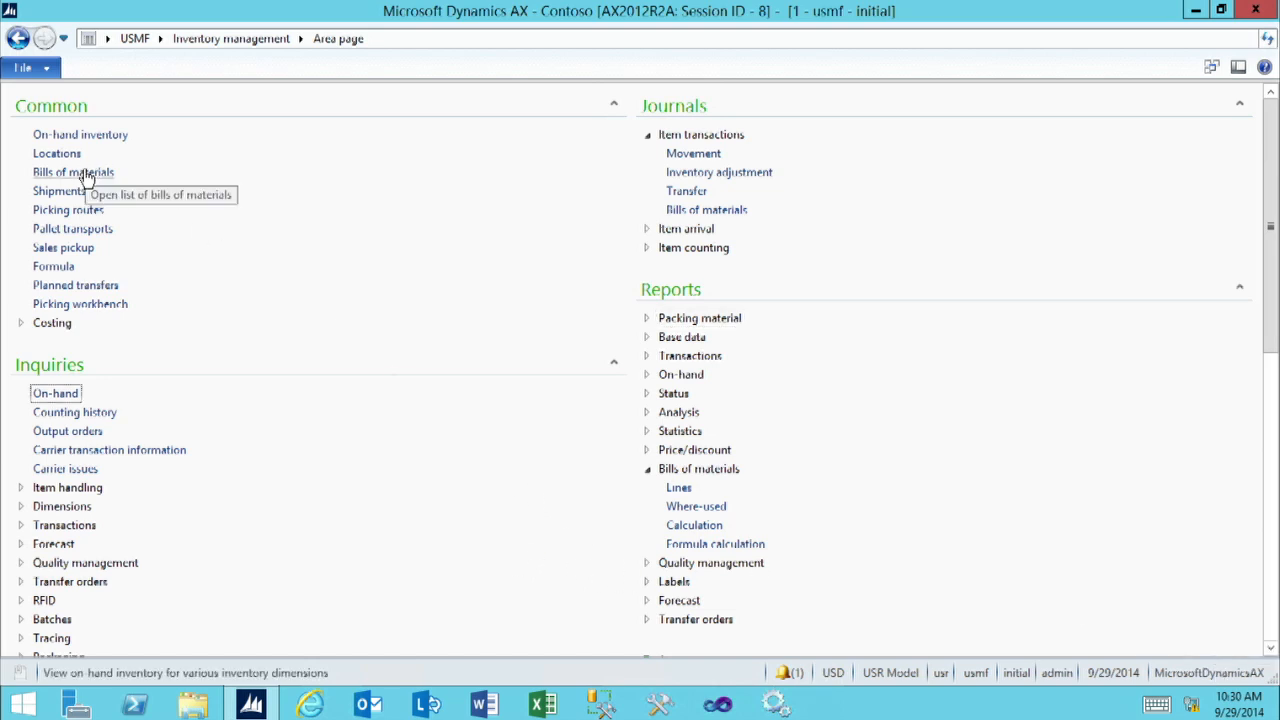
# Step: Open the released products list in Product information management and select item L0001, MidRangeSpeaker2
pyautogui.click(159, 38)
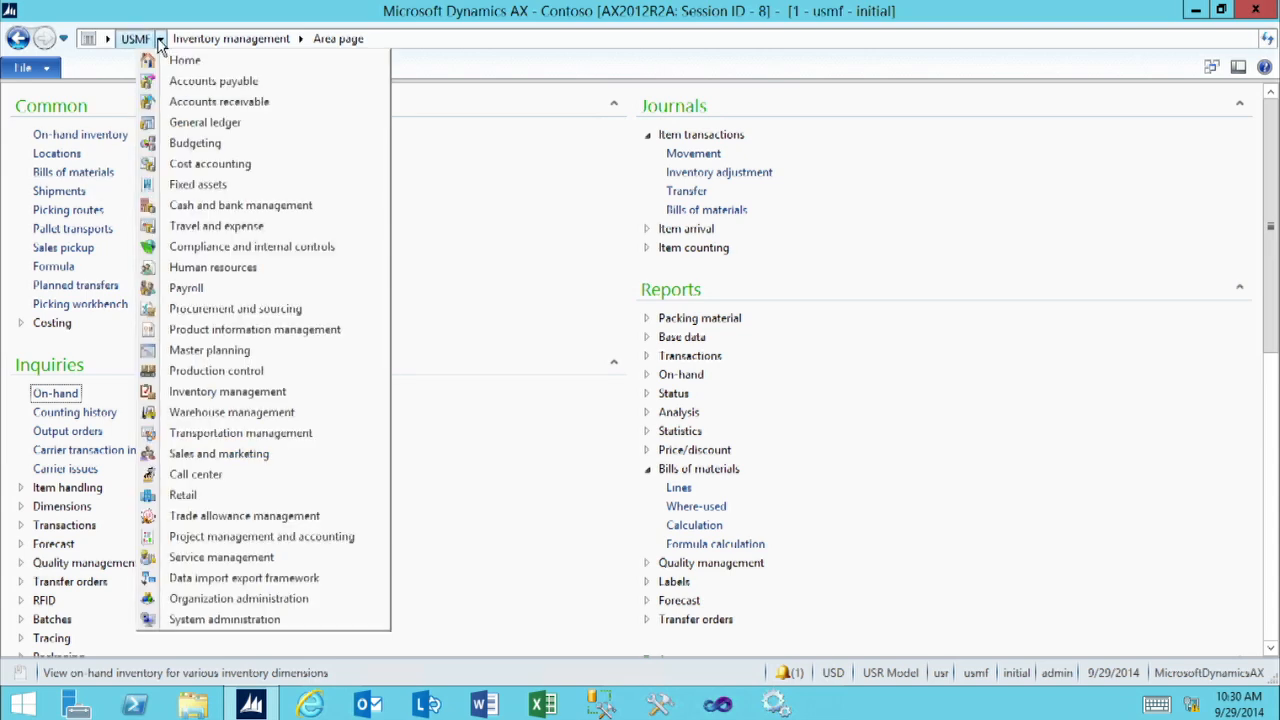
pyautogui.click(205, 325)
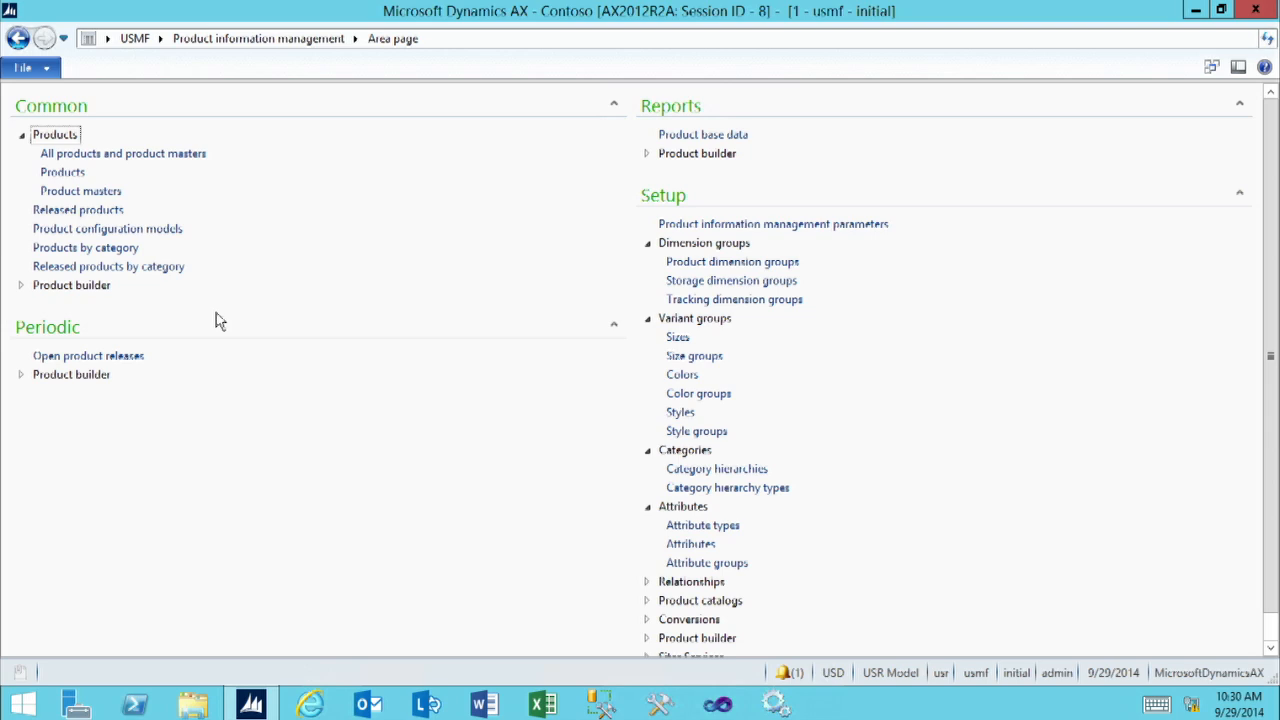
pyautogui.click(90, 211)
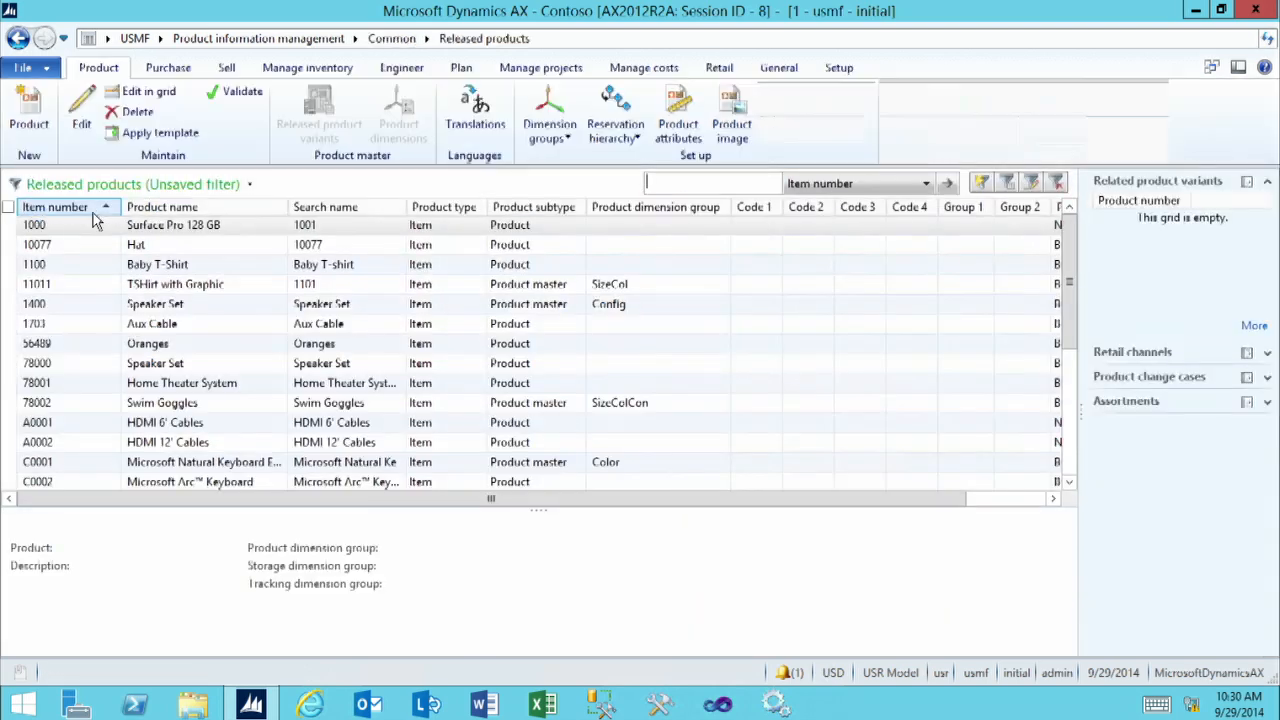
pyautogui.click(85, 442)
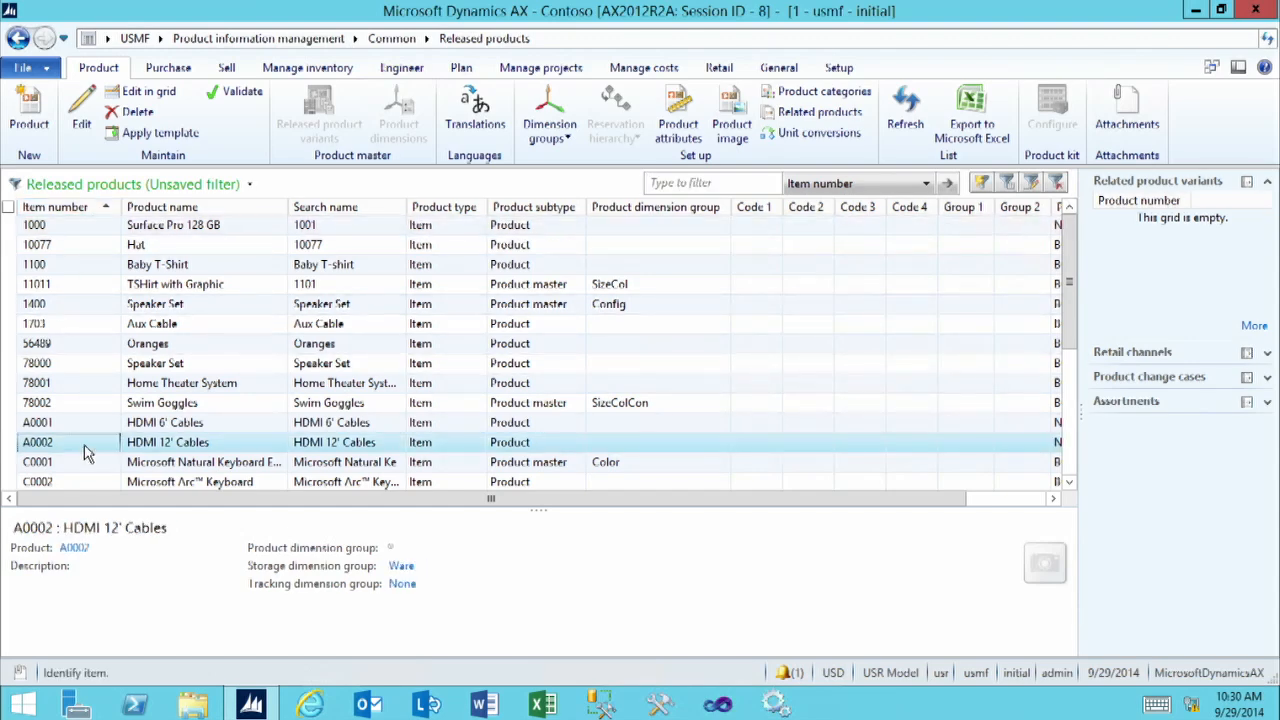
pyautogui.scroll(-2, 85, 450)
pyautogui.scroll(-1, 85, 452)
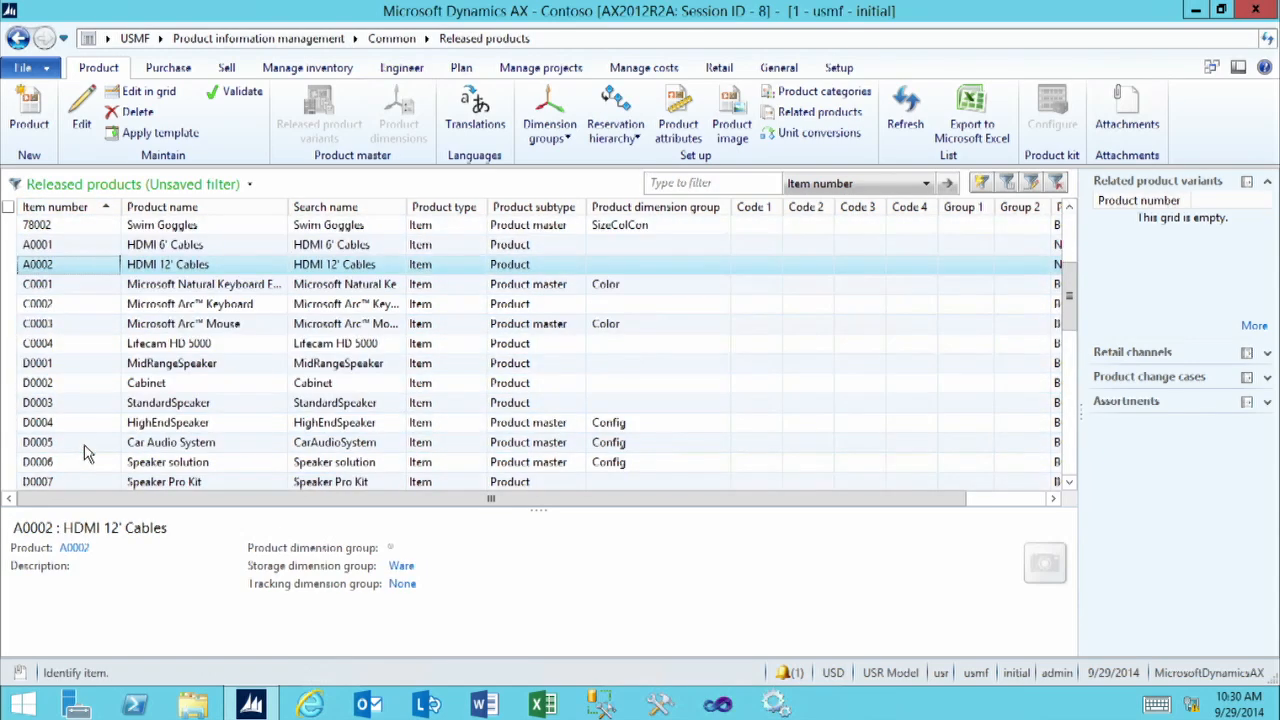
pyautogui.scroll(-4, 85, 452)
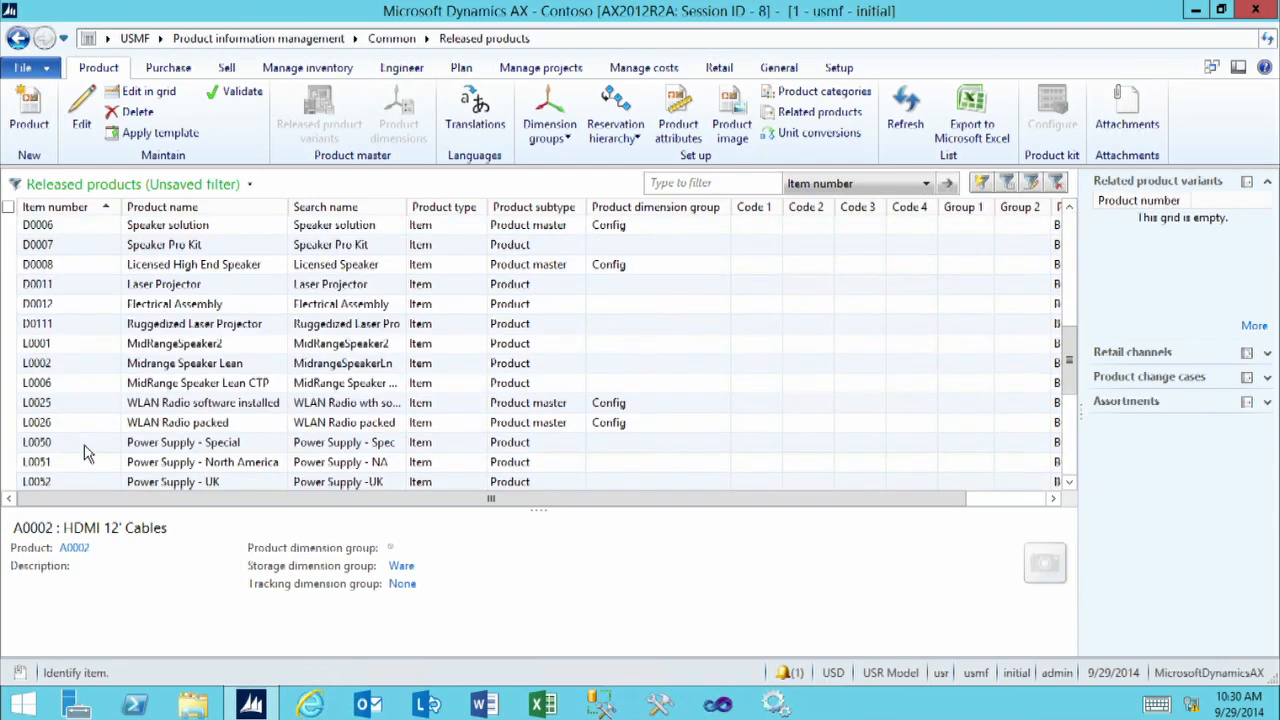
pyautogui.click(90, 343)
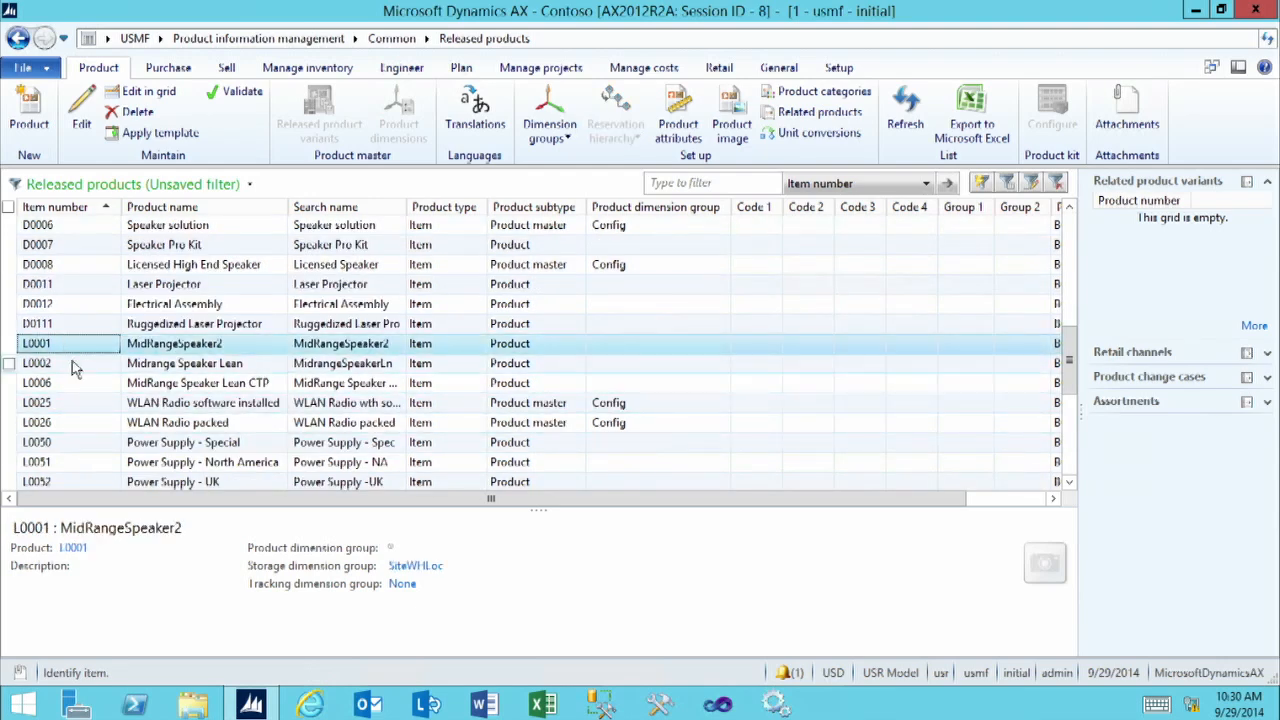
# Step: View the BOM lines of item L0001 and the functions available for them, and close the window
pyautogui.click(400, 70)
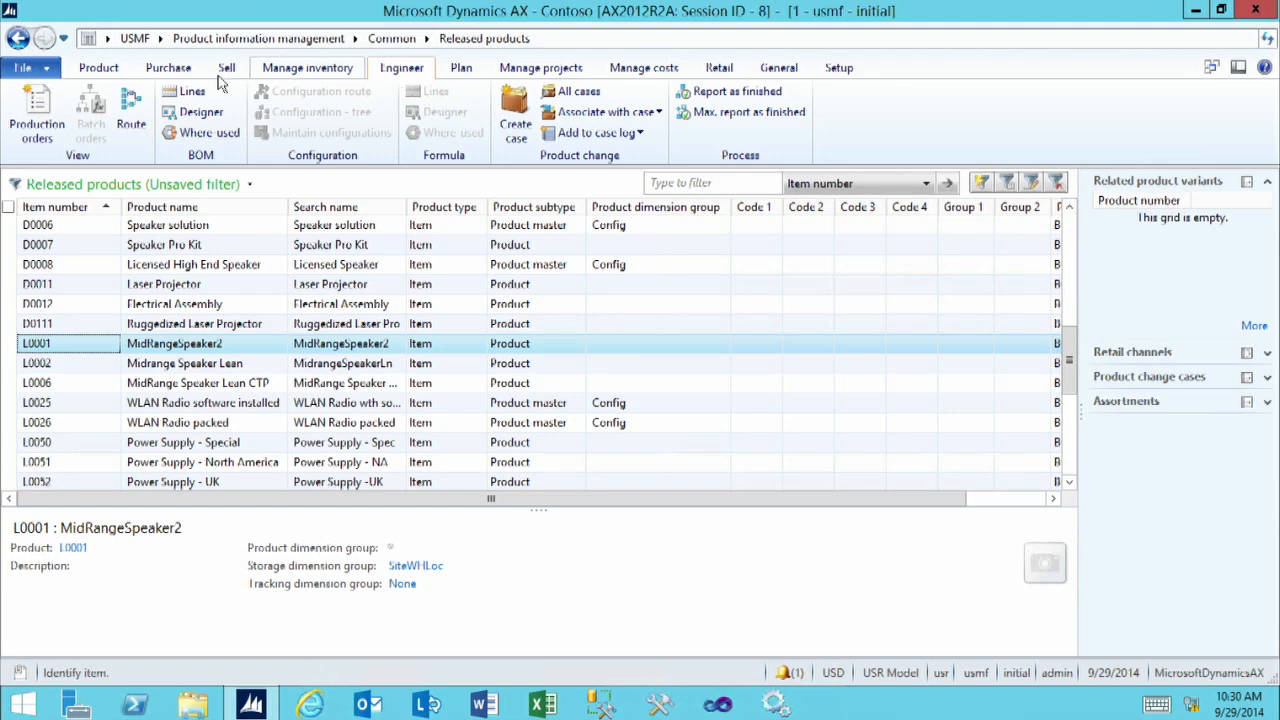
pyautogui.click(189, 91)
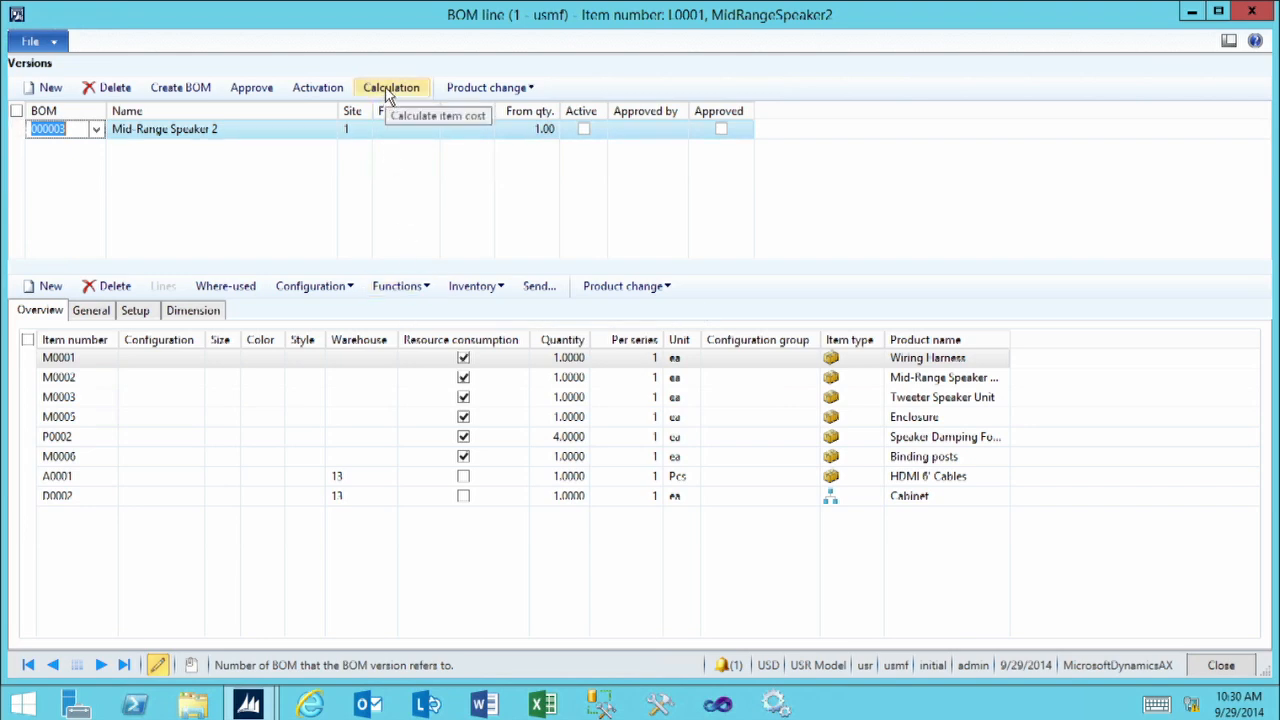
pyautogui.click(418, 288)
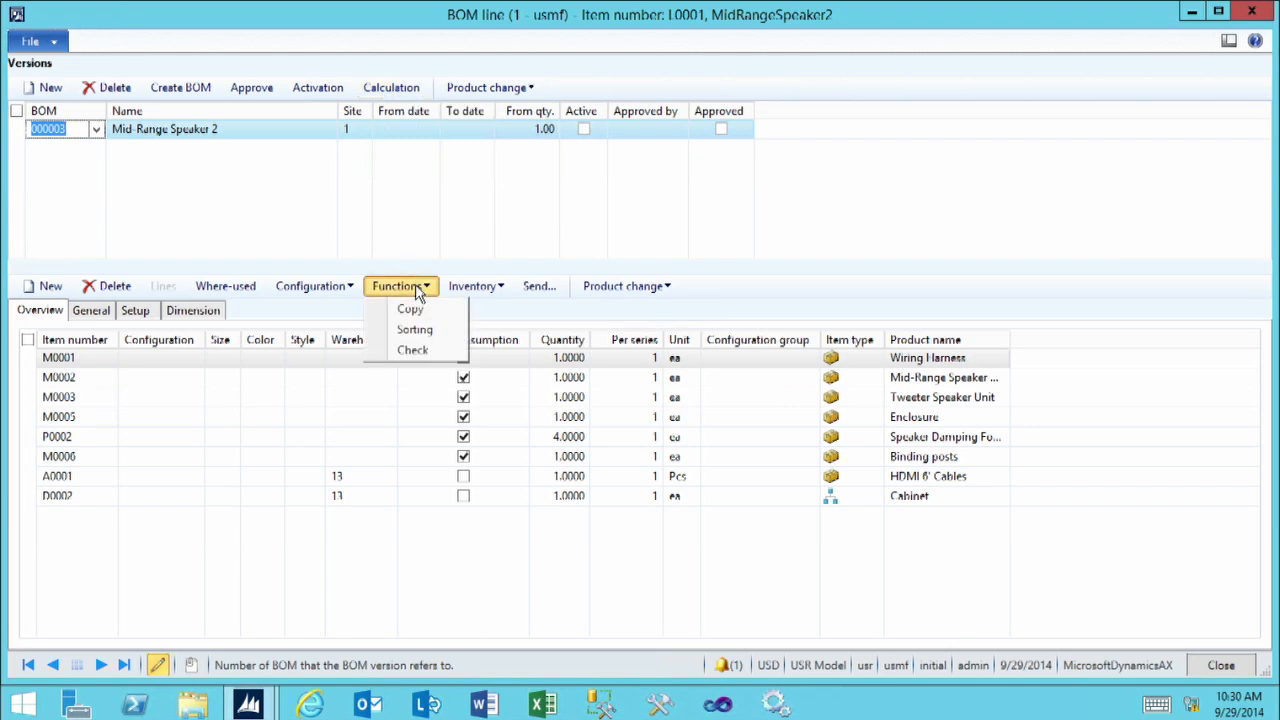
pyautogui.click(530, 320)
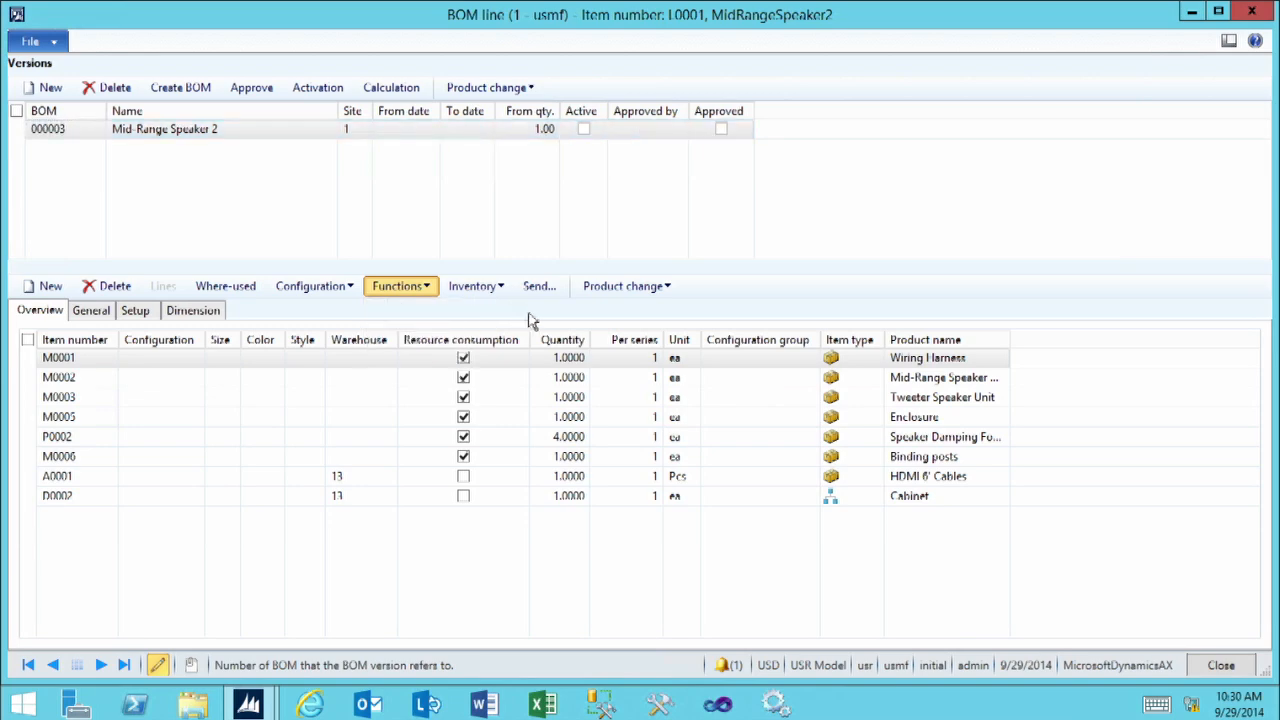
pyautogui.click(1221, 665)
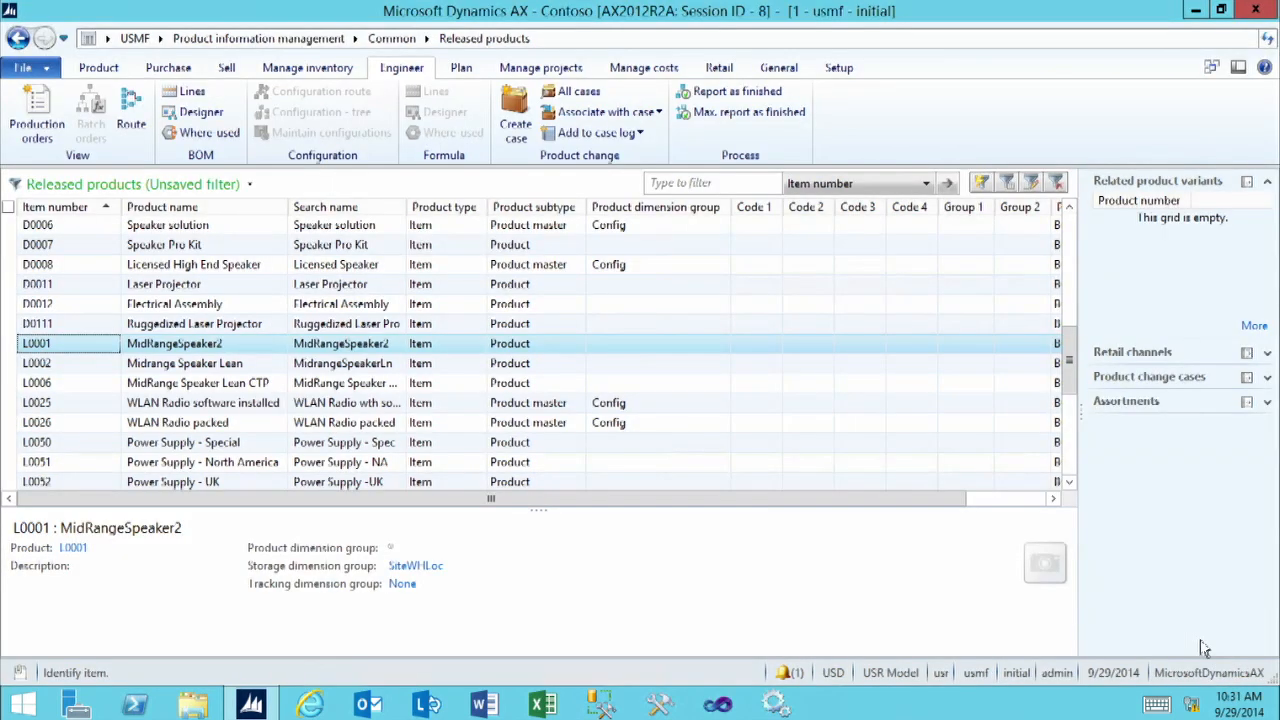
# Step: Open the item prices of L0001 and review its pending and active prices
pyautogui.click(643, 70)
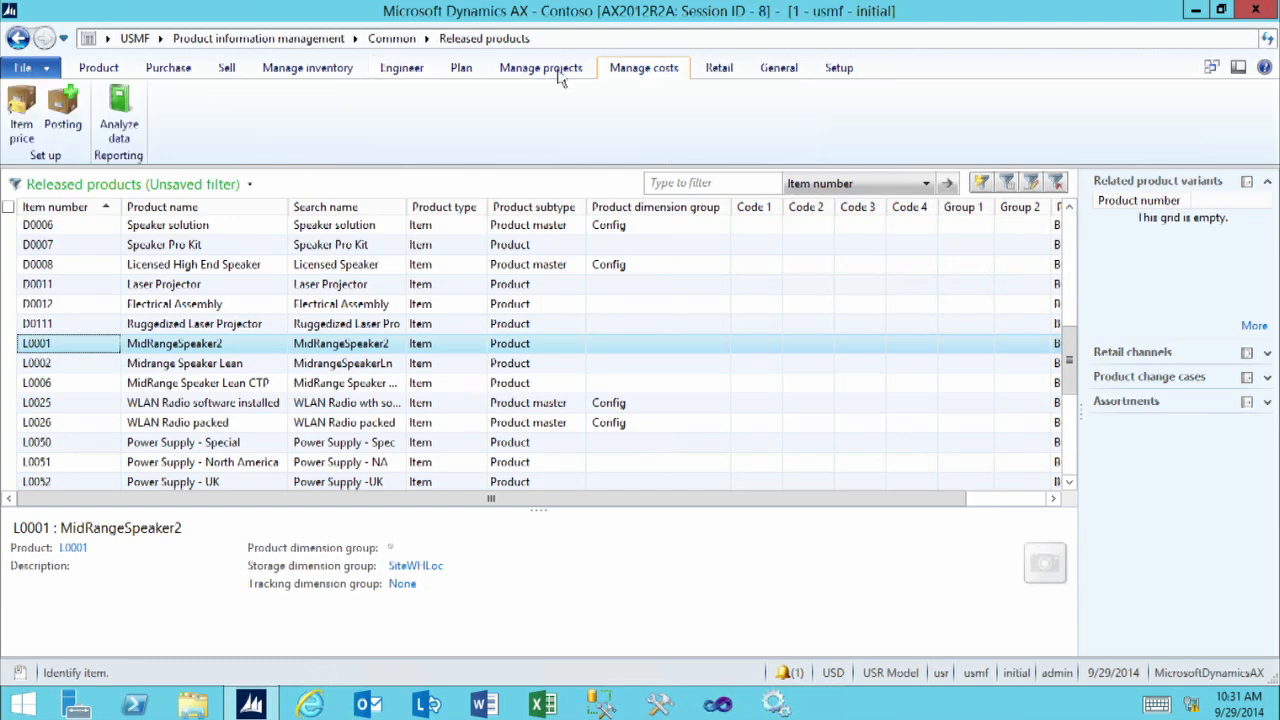
pyautogui.click(20, 118)
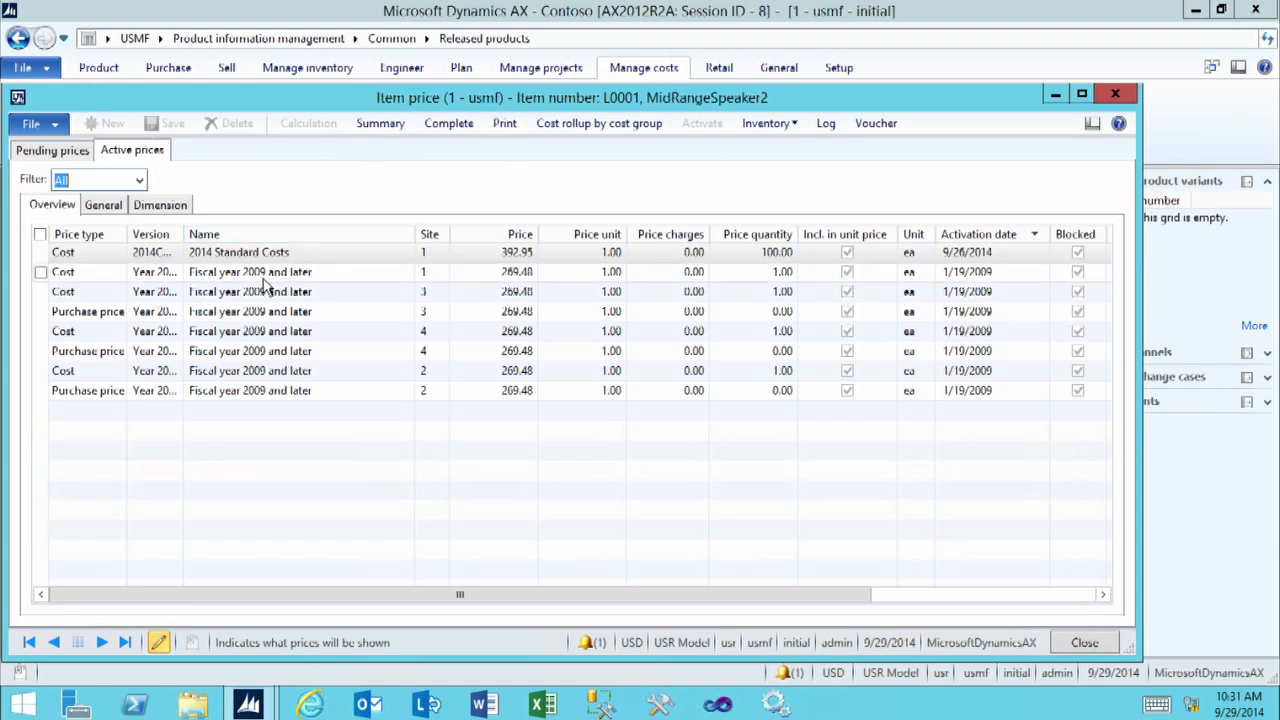
pyautogui.click(78, 155)
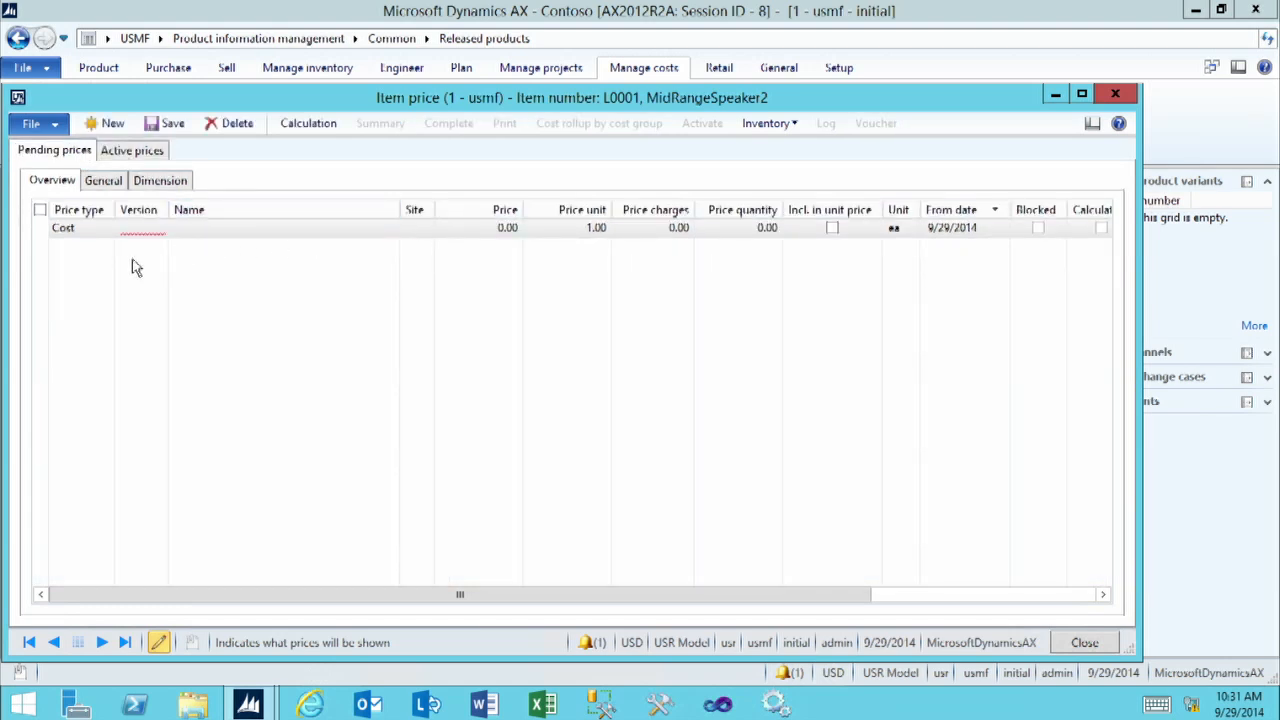
pyautogui.click(129, 155)
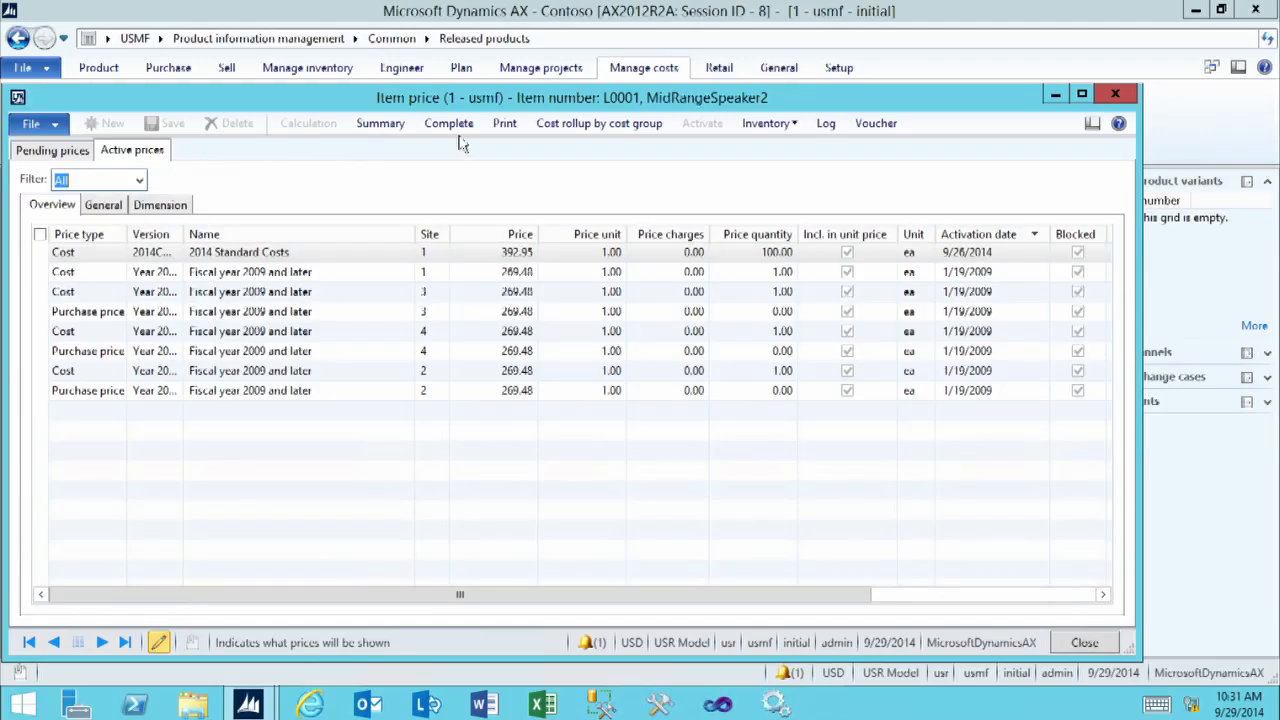
# Step: Print the Calculation report to the screen for the active 2014 Standard Costs price of L0001 and review its cost lines
pyautogui.click(503, 128)
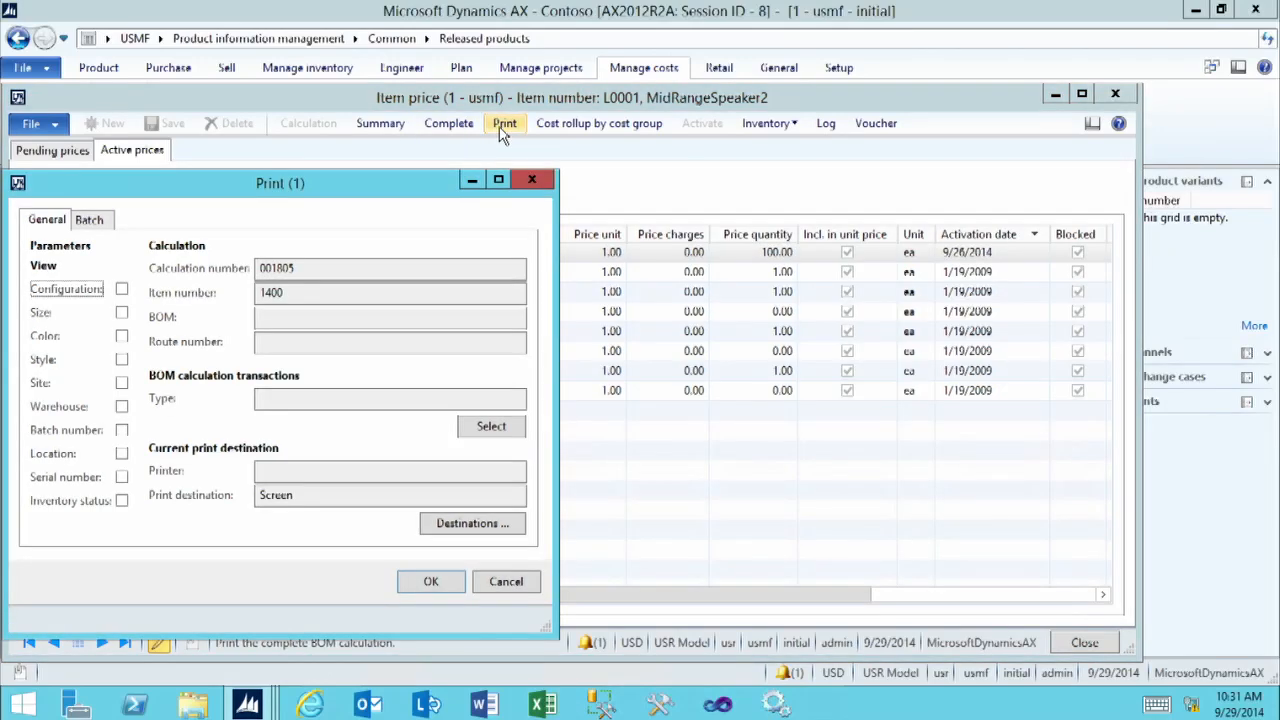
pyautogui.click(430, 581)
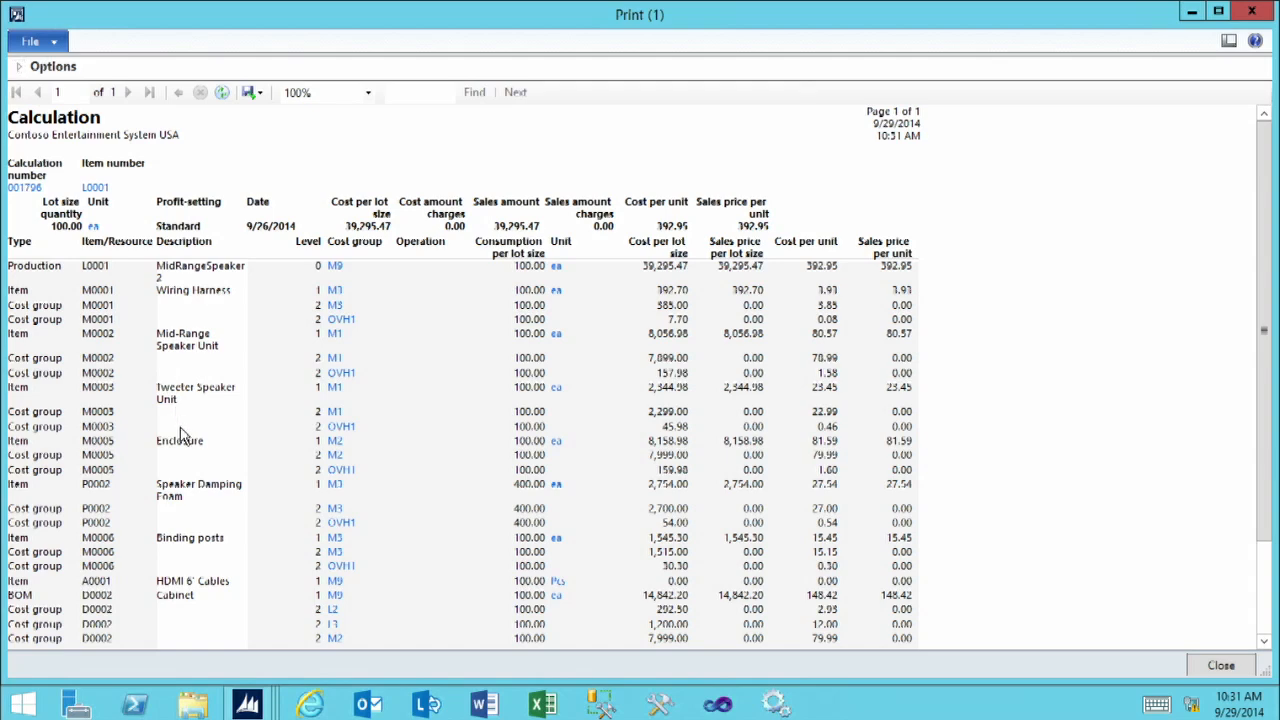
pyautogui.scroll(-3, 185, 440)
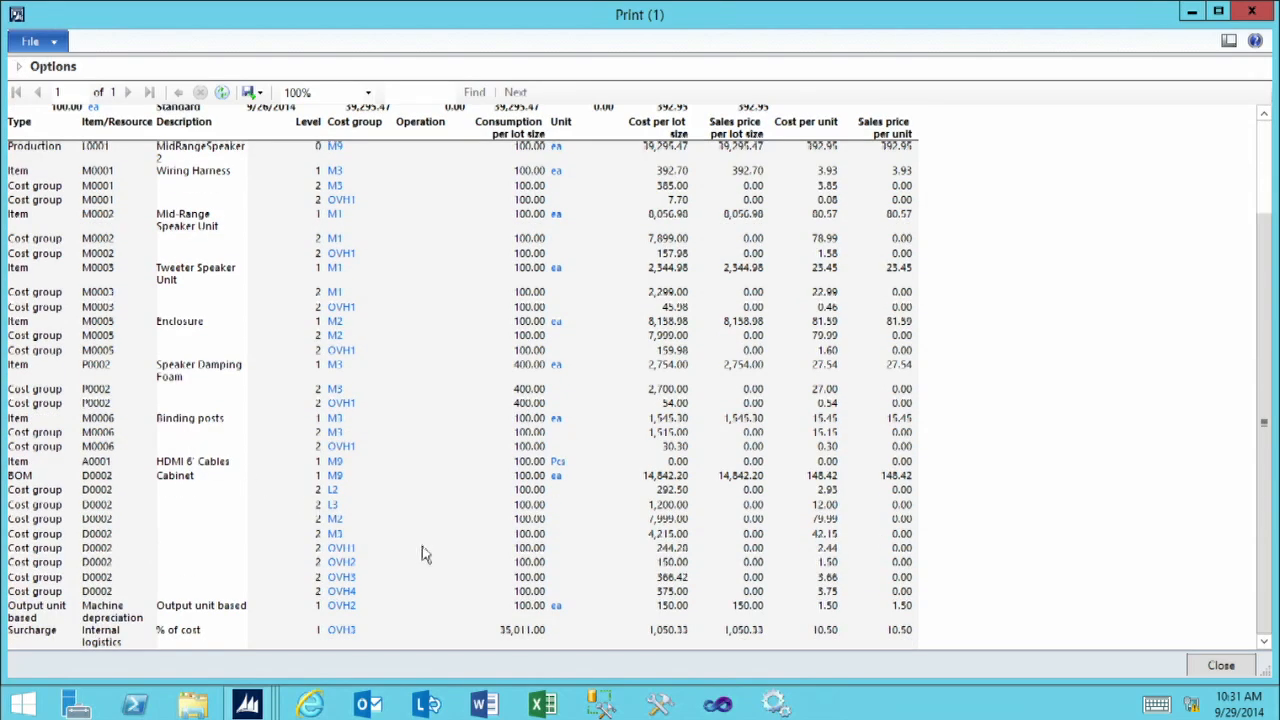